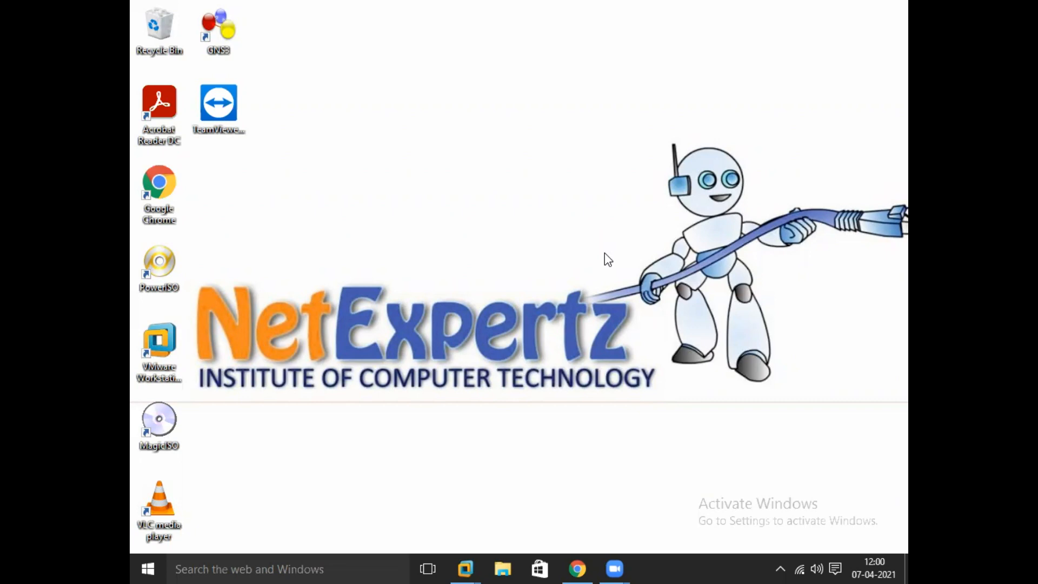
# - Switch to the DC-01 virtual machine in VMware Workstation and open Server Manager
pyautogui.moveTo(465, 568)
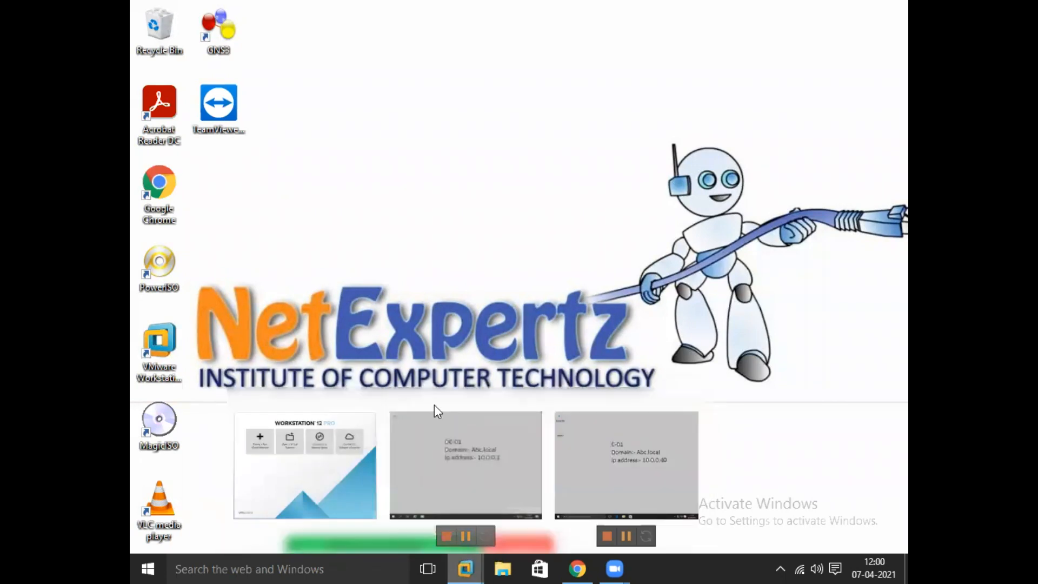
pyautogui.click(435, 412)
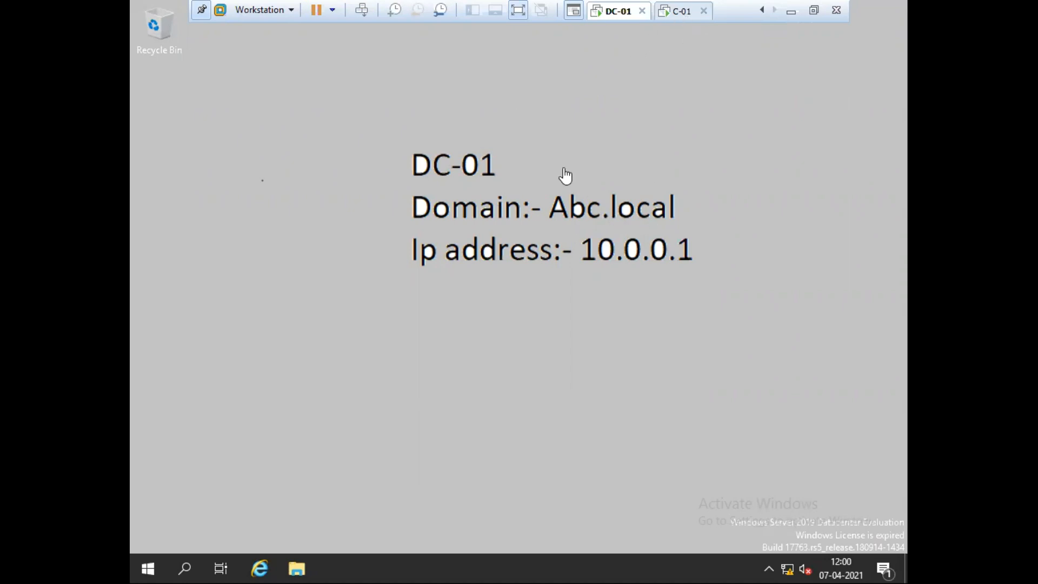
pyautogui.rightClick(350, 210)
pyautogui.click(393, 252)
pyautogui.click(147, 559)
pyautogui.click(404, 155)
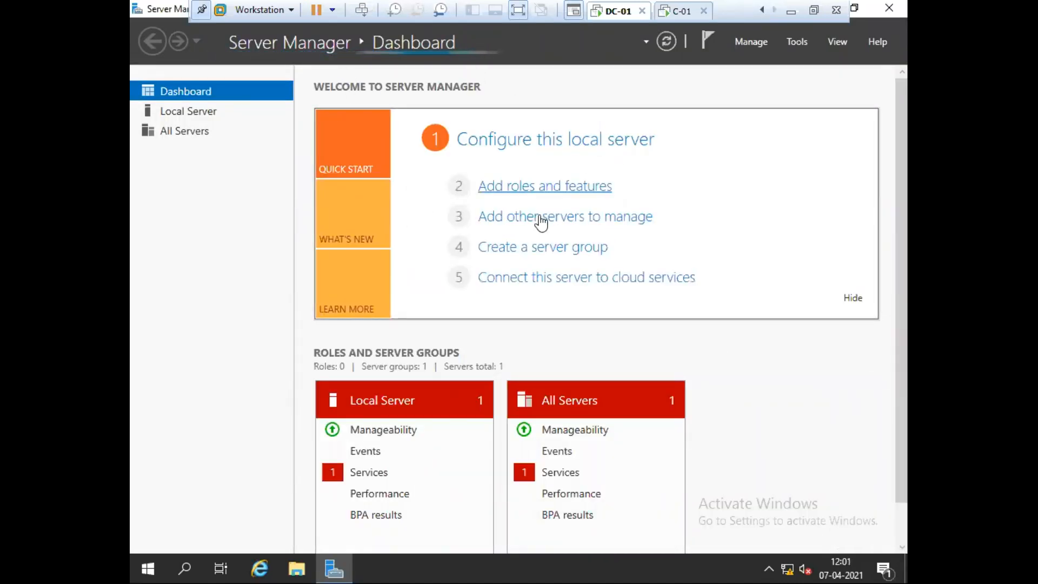
# - Start adding roles and features with a role-based installation on the 10.0.0.1 server from the server pool
pyautogui.click(511, 190)
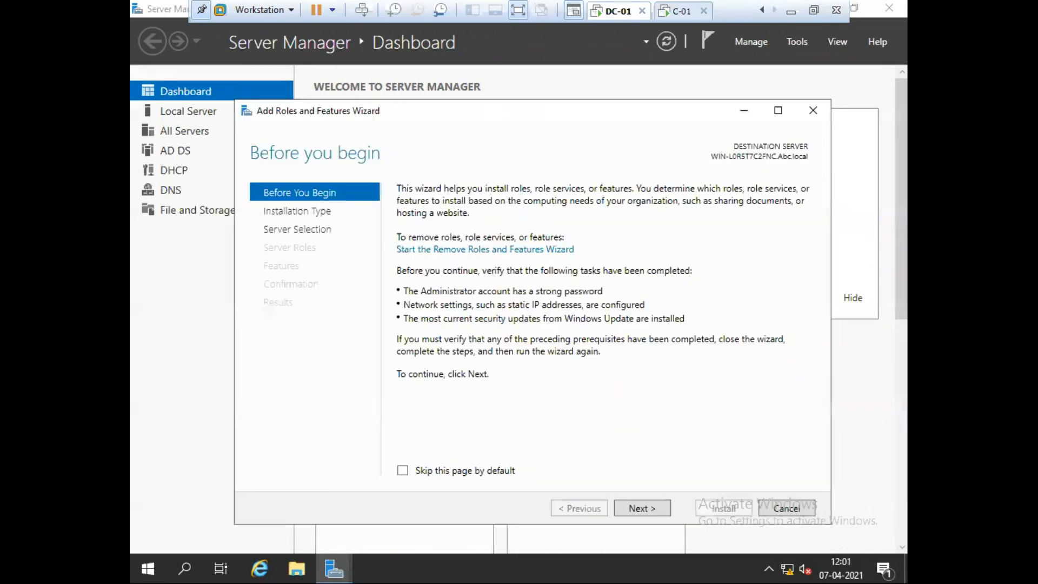
pyautogui.moveTo(490, 106); pyautogui.dragTo(469, 84)
pyautogui.click(612, 486)
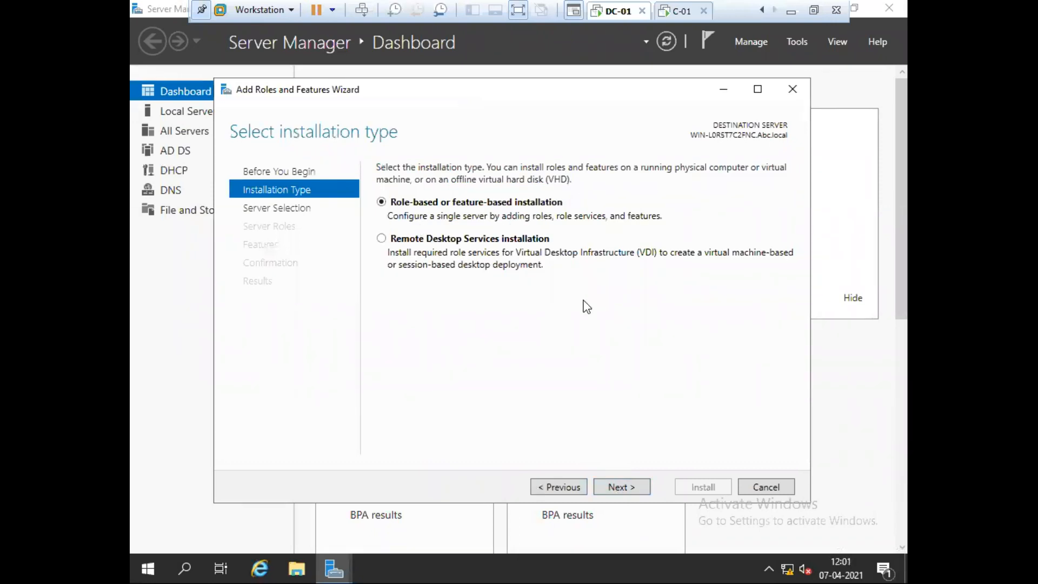
pyautogui.click(612, 486)
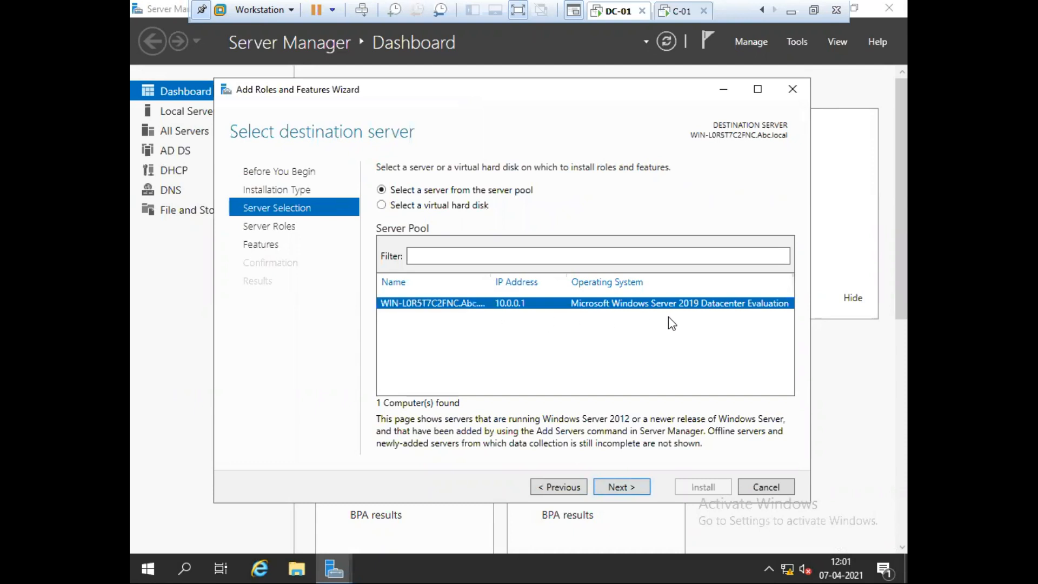
pyautogui.click(614, 486)
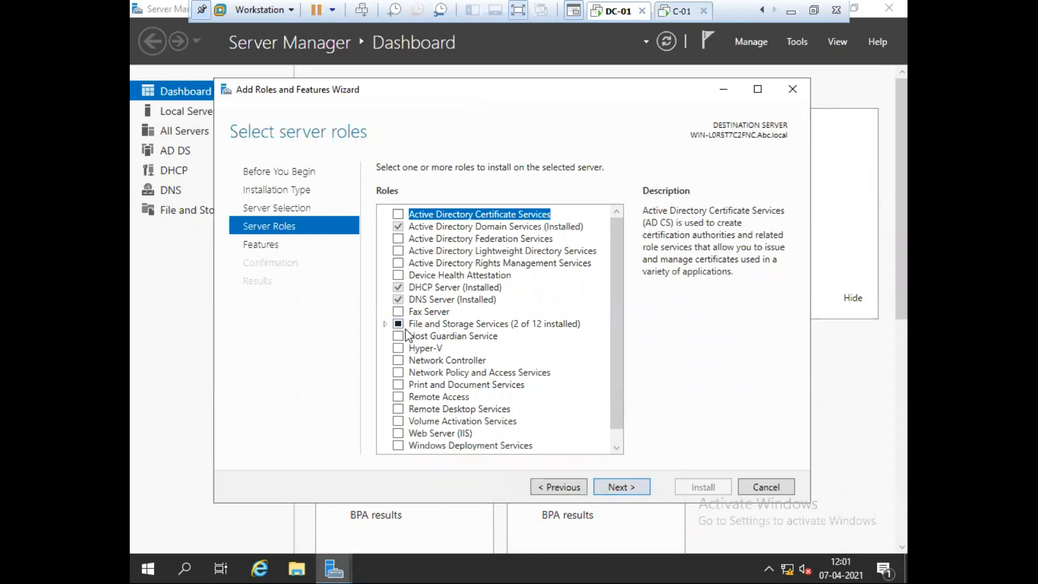
# - Select the Work Folders role service under File and iSCSI Services, including its required IIS Hostable Web Core feature
pyautogui.click(385, 324)
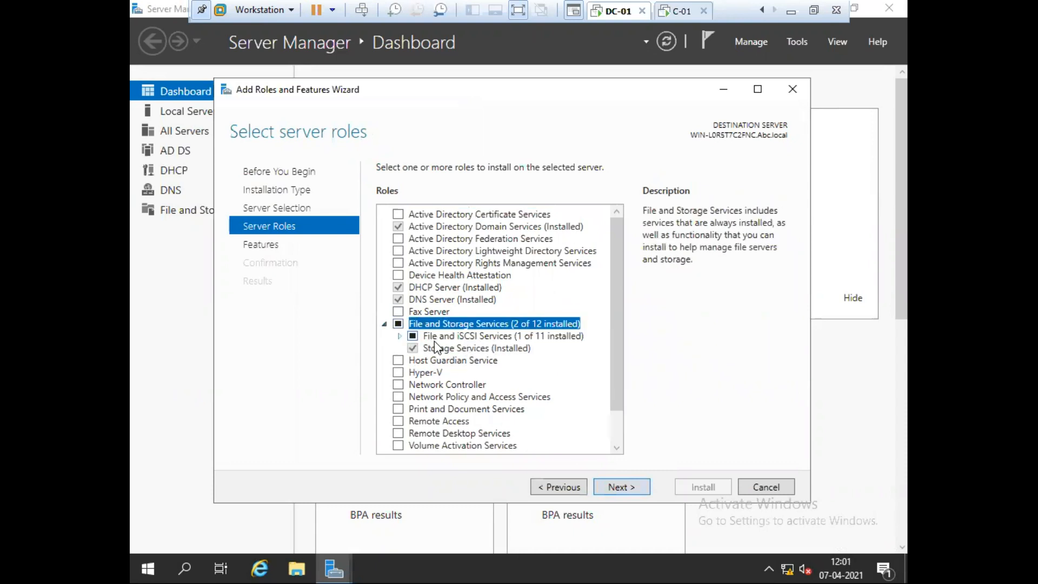
pyautogui.click(400, 336)
pyautogui.moveTo(618, 271); pyautogui.dragTo(618, 343)
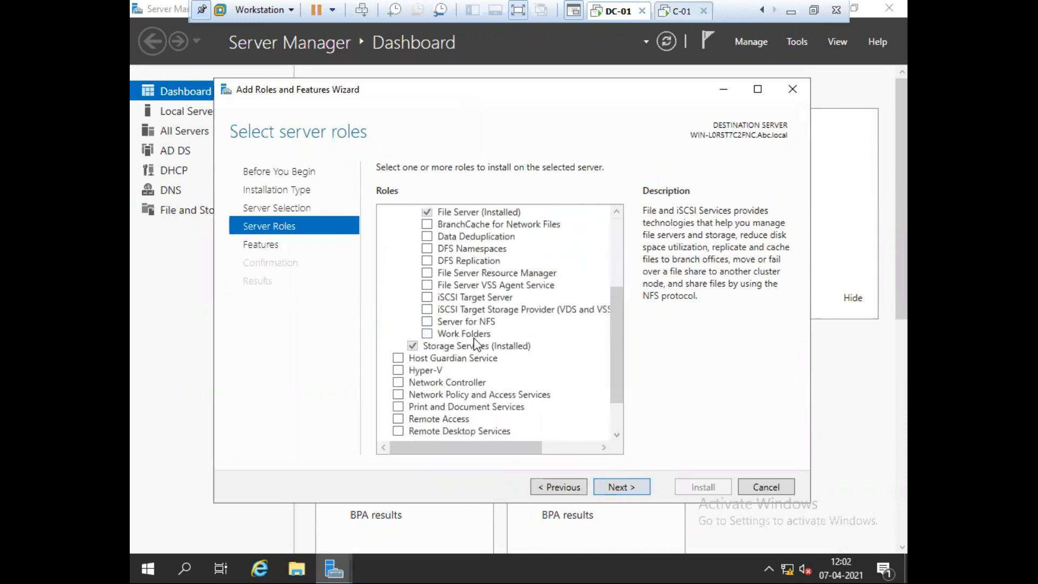
pyautogui.click(428, 336)
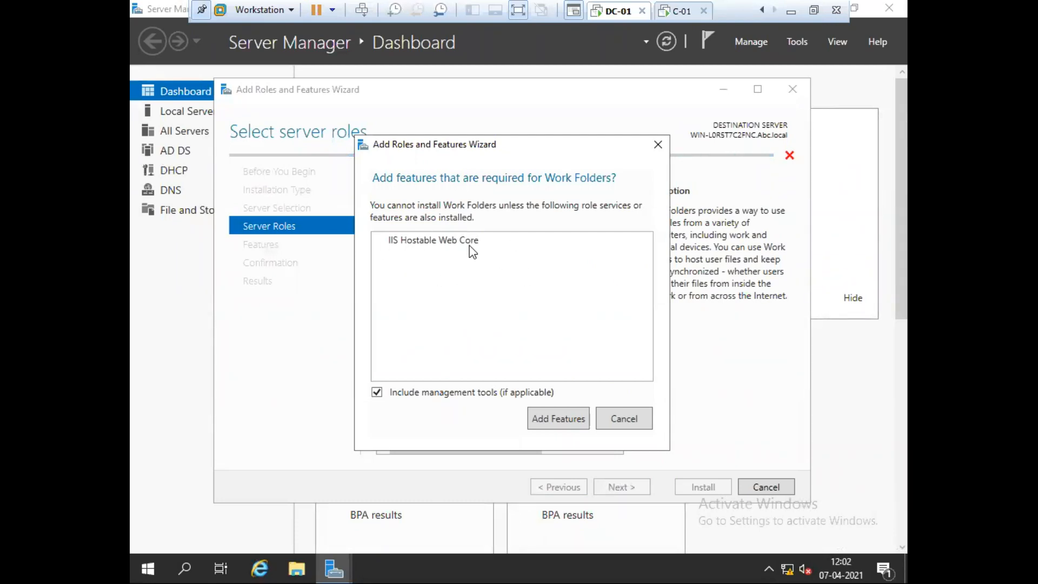
pyautogui.click(549, 430)
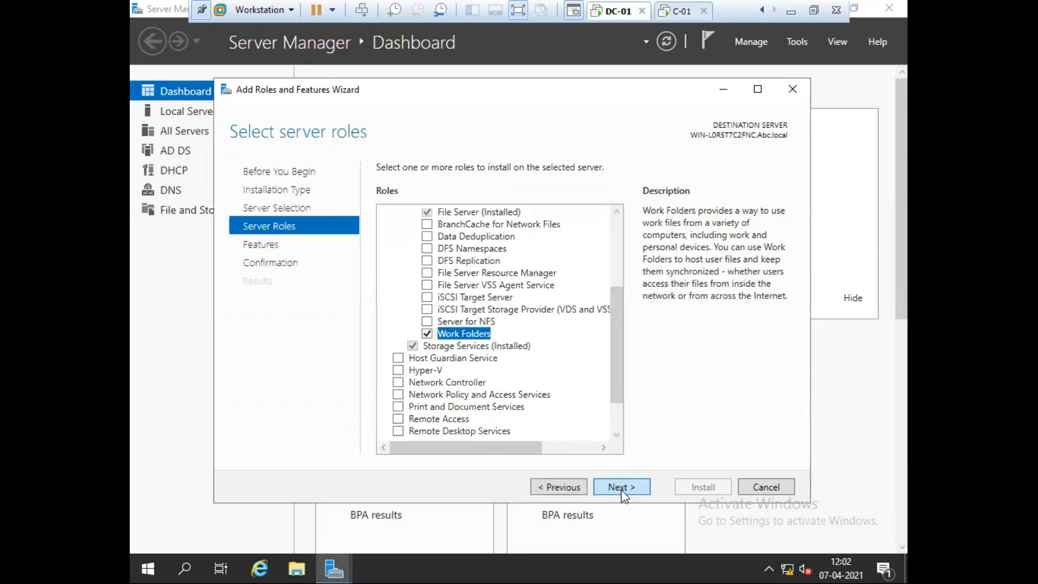
# - Install the selected role service and feature with automatic server restart allowed, and close the wizard when installation finishes
pyautogui.click(621, 487)
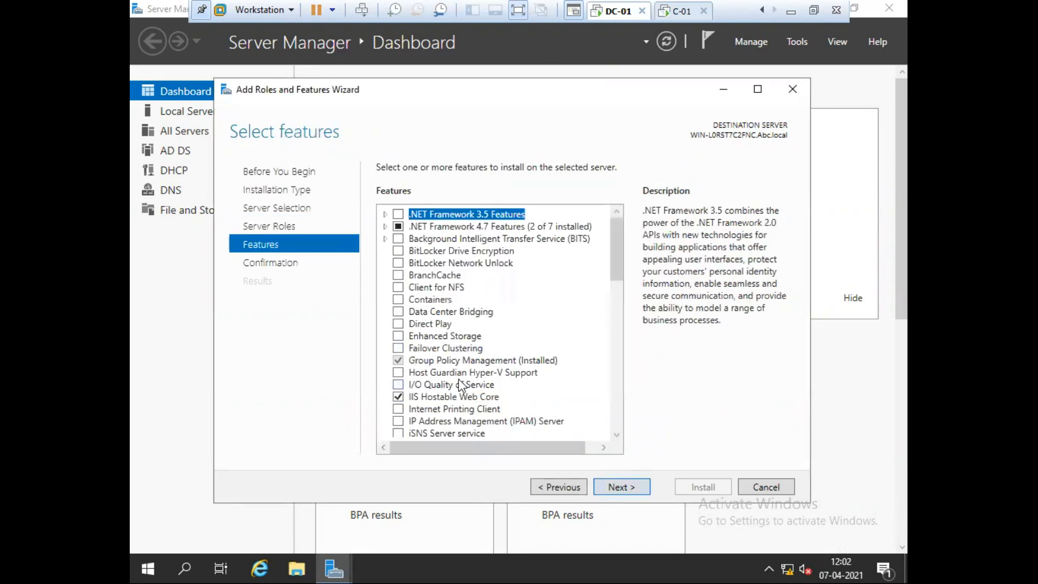
pyautogui.click(633, 490)
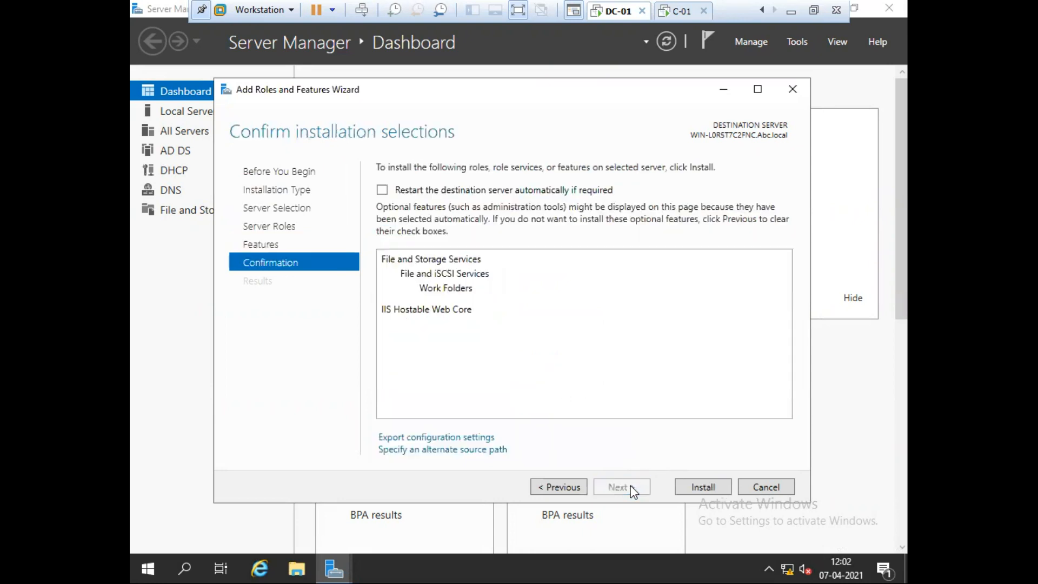
pyautogui.click(431, 192)
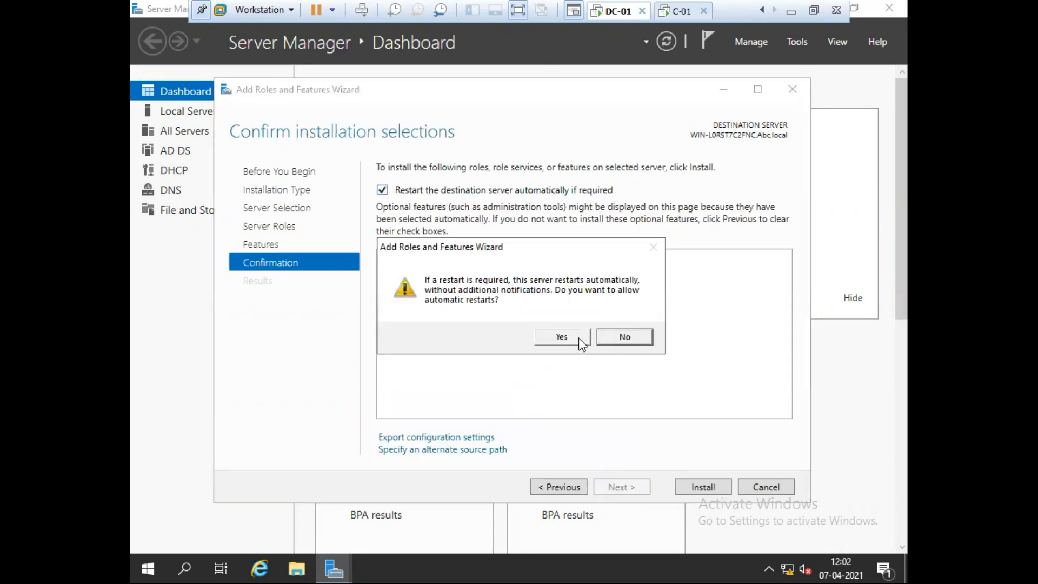
pyautogui.click(563, 339)
pyautogui.click(680, 482)
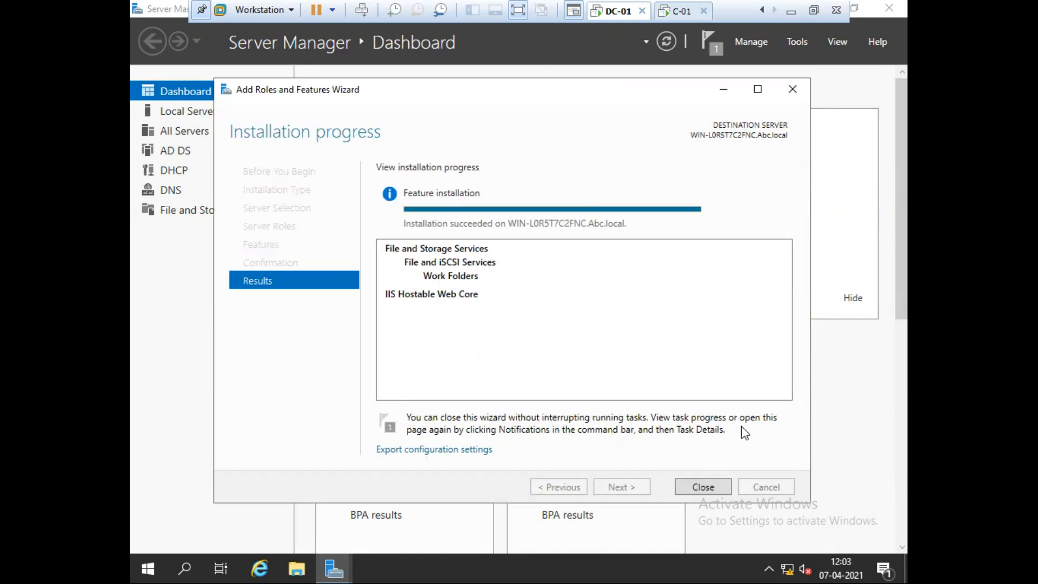
pyautogui.click(690, 490)
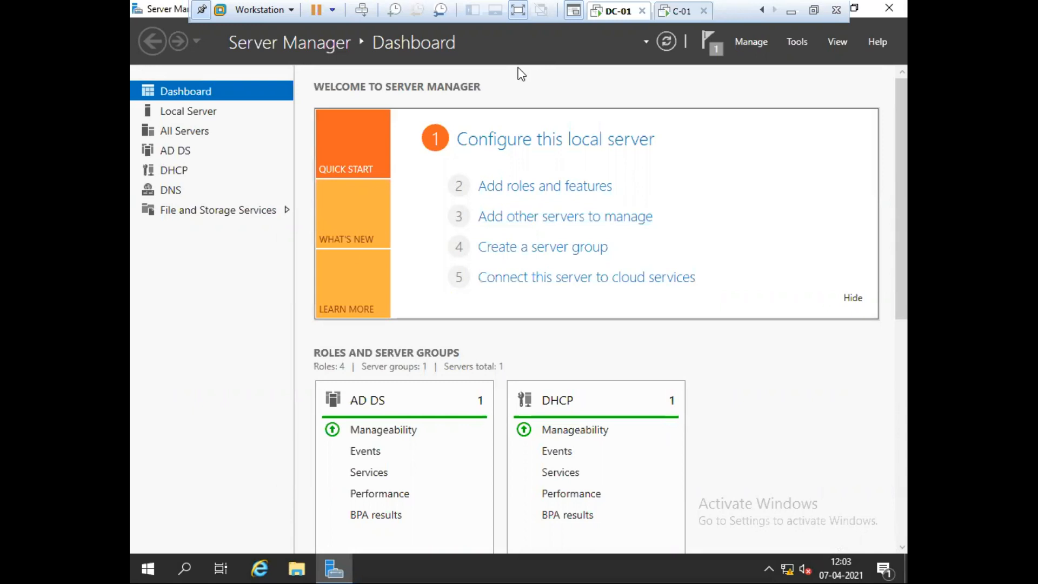
# - Start the Windows Sync Share service in the Services console and close the console
pyautogui.click(797, 44)
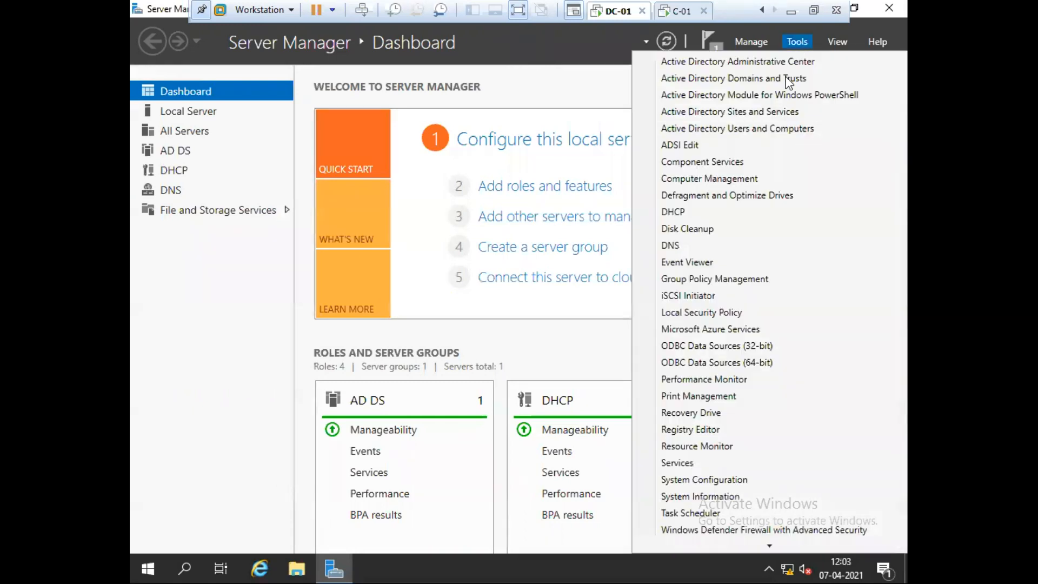
pyautogui.click(675, 464)
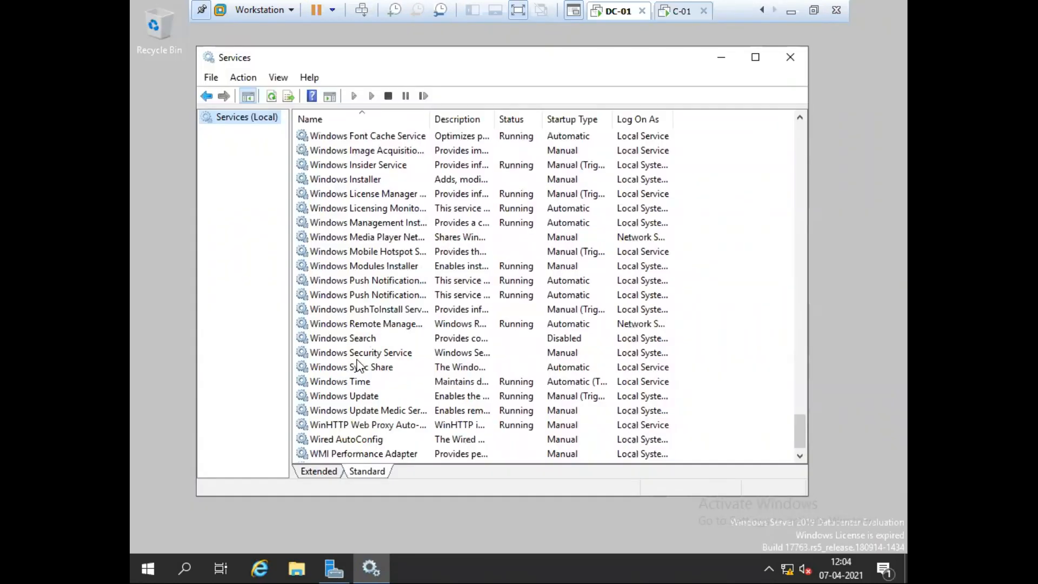
pyautogui.click(367, 368)
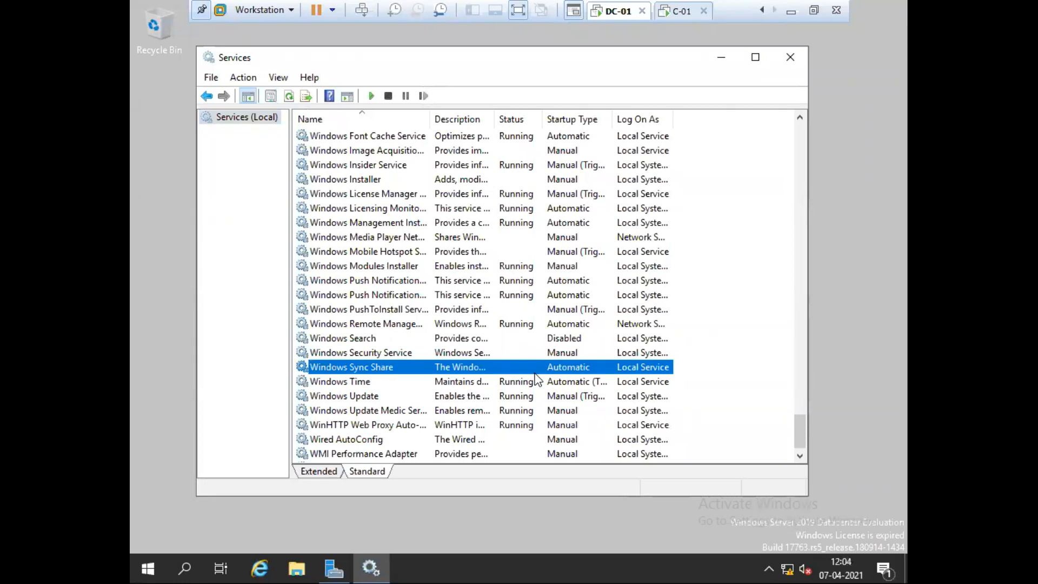
pyautogui.rightClick(348, 370)
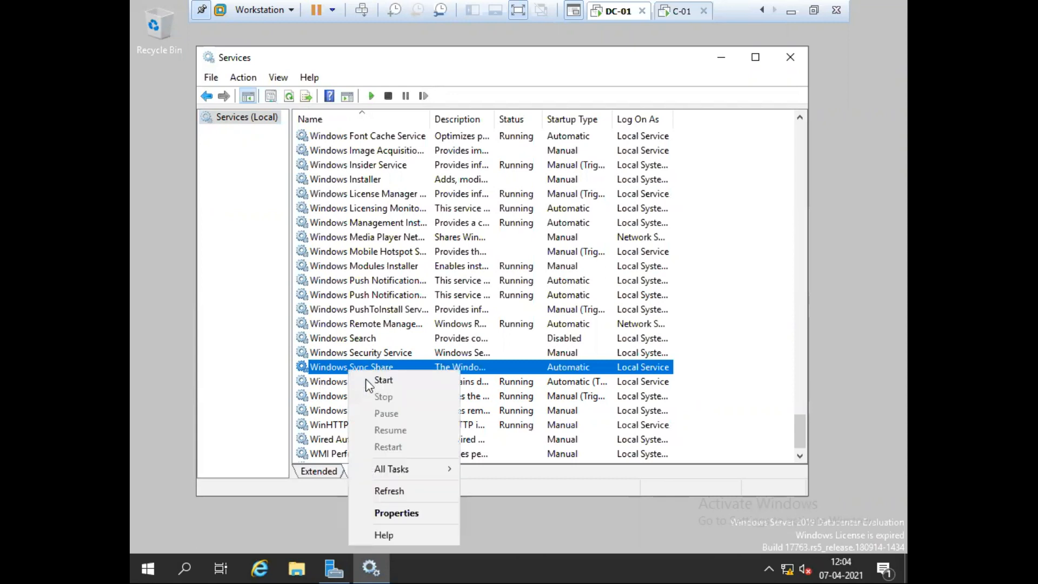
pyautogui.click(395, 384)
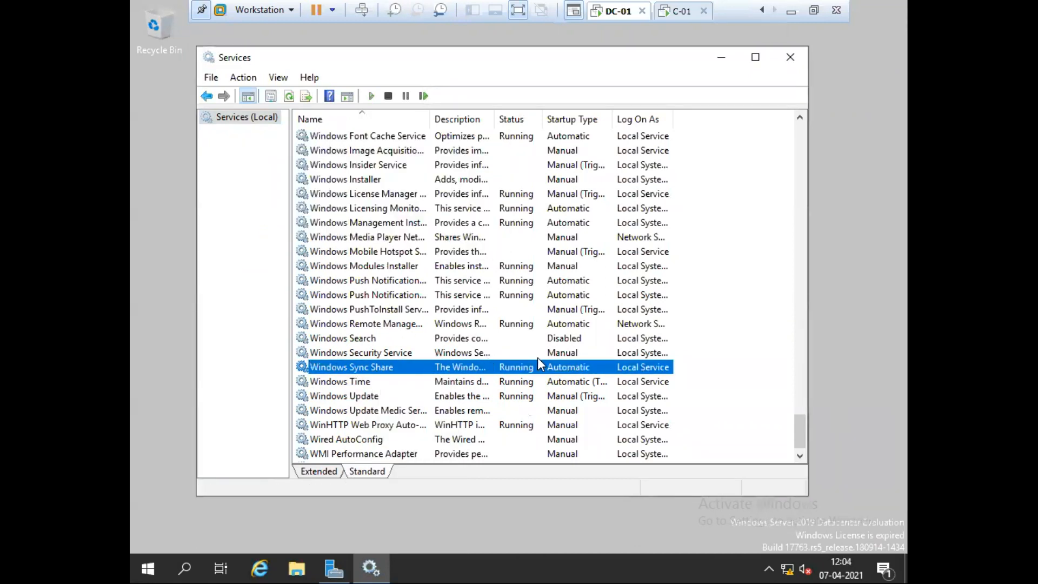
pyautogui.click(791, 59)
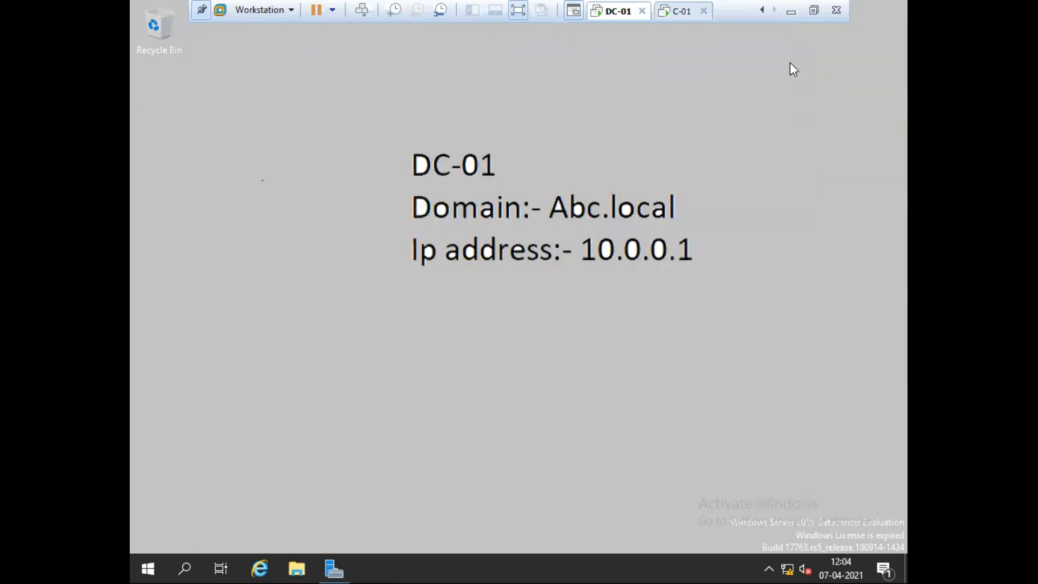
# - Return to a maximized Server Manager and open the Work Folders page of File and Storage Services
pyautogui.rightClick(246, 236)
pyautogui.click(294, 287)
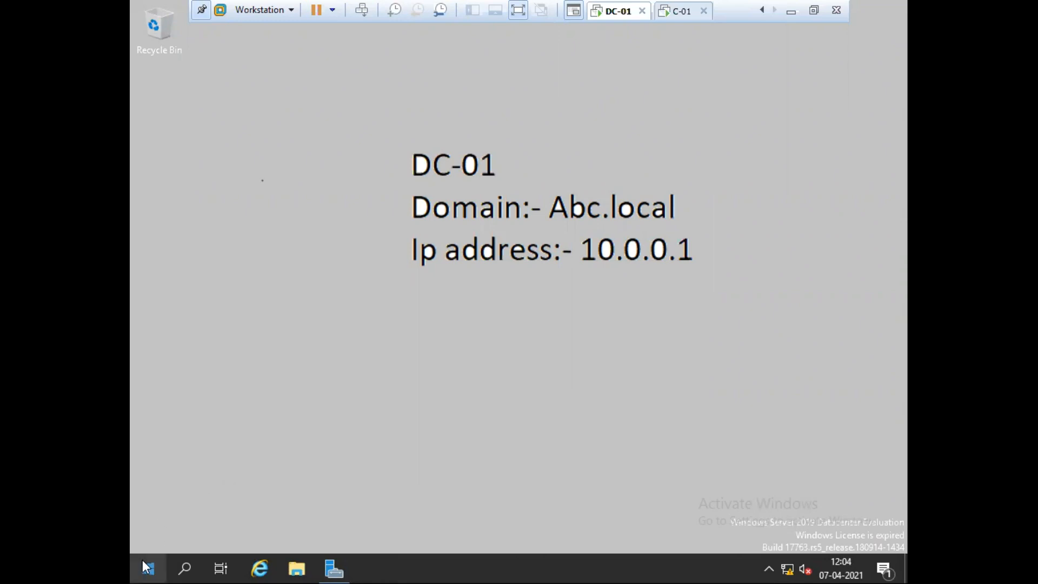
pyautogui.click(329, 568)
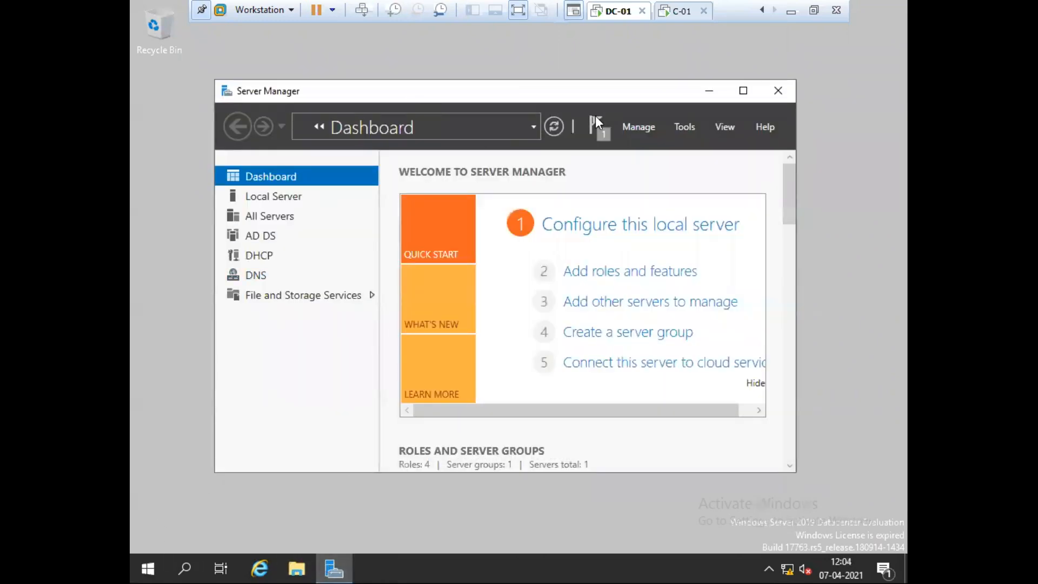
pyautogui.click(741, 91)
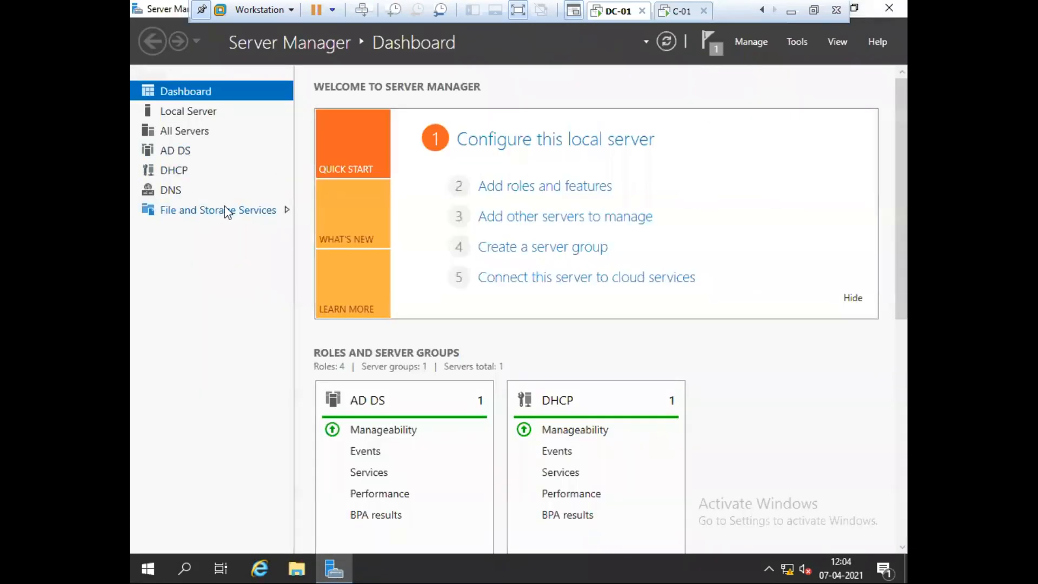
pyautogui.click(245, 209)
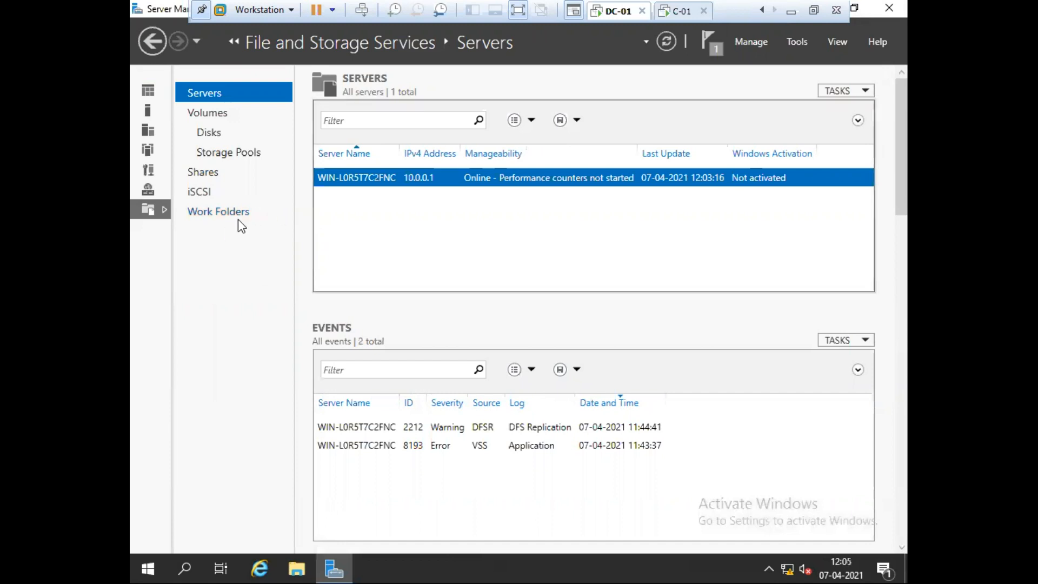
pyautogui.click(222, 213)
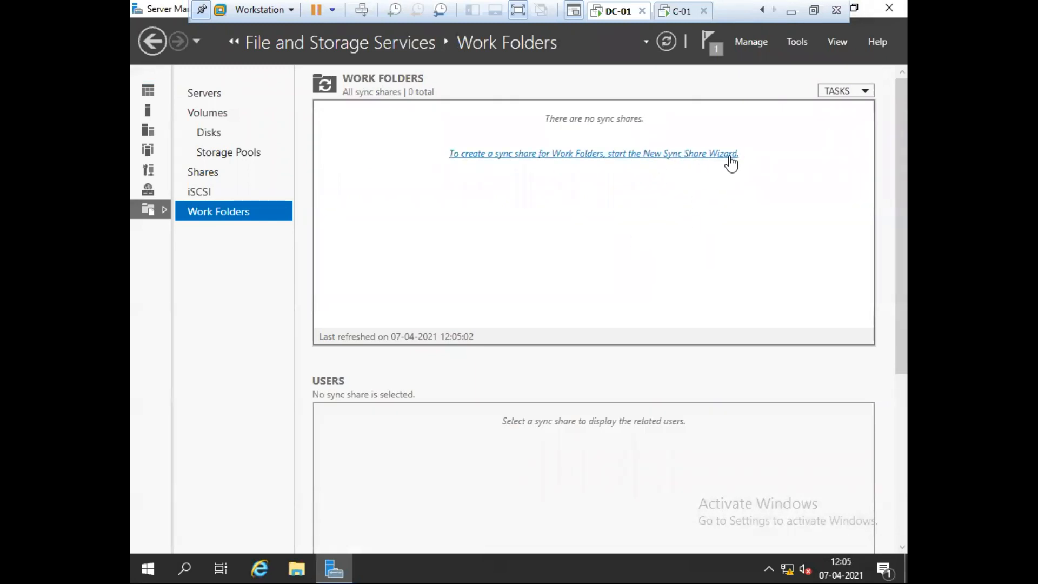
# - Start the New Sync Share Wizard and advance to the server and path selection
pyautogui.click(516, 157)
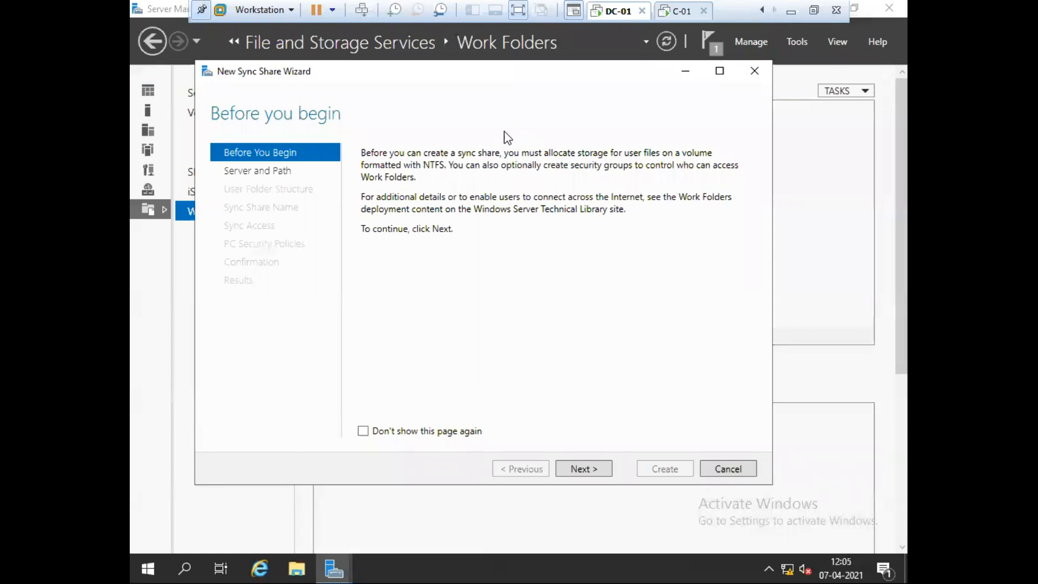
pyautogui.moveTo(435, 100); pyautogui.dragTo(478, 106)
pyautogui.click(618, 492)
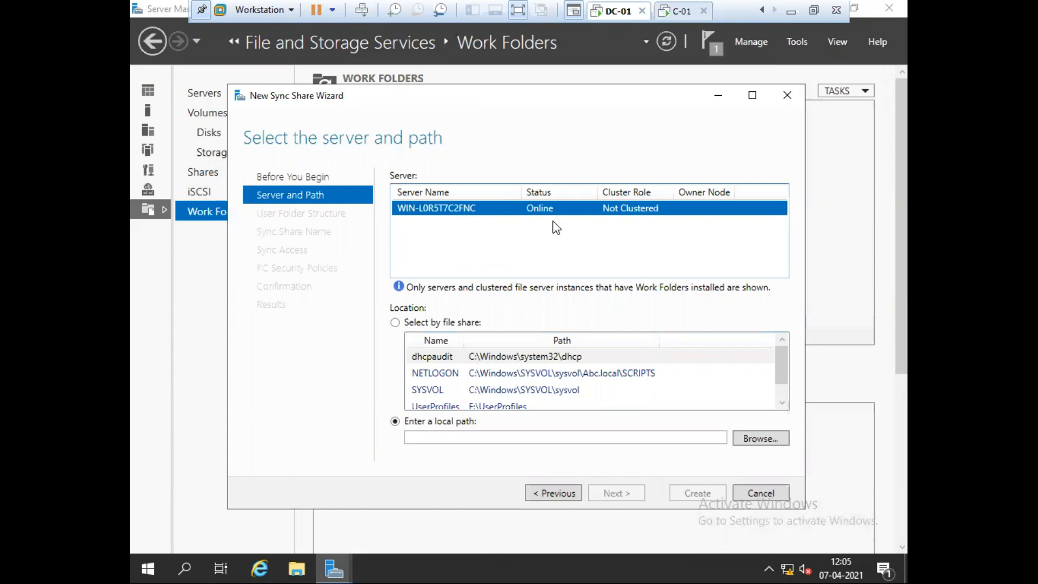
# - Create a folder named UserWorkFolder on New Volume (E:) and select it as the sync share's local path
pyautogui.click(758, 438)
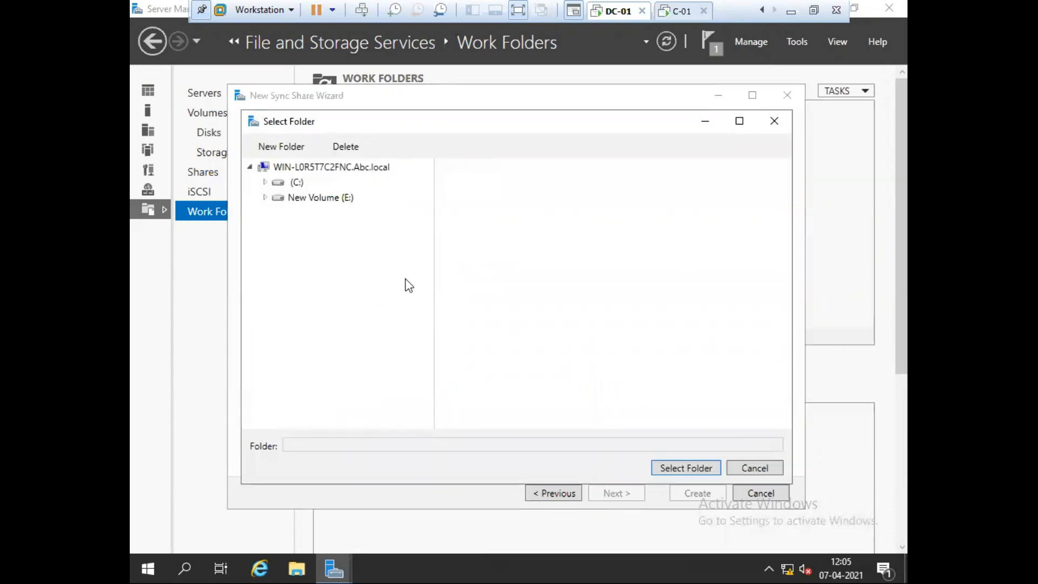
pyautogui.click(265, 197)
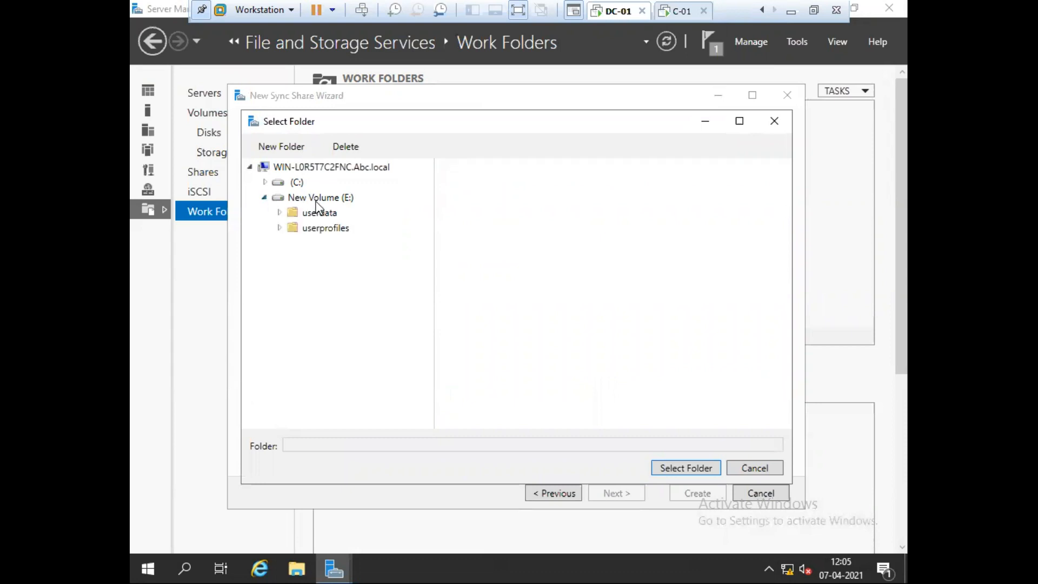
pyautogui.click(320, 199)
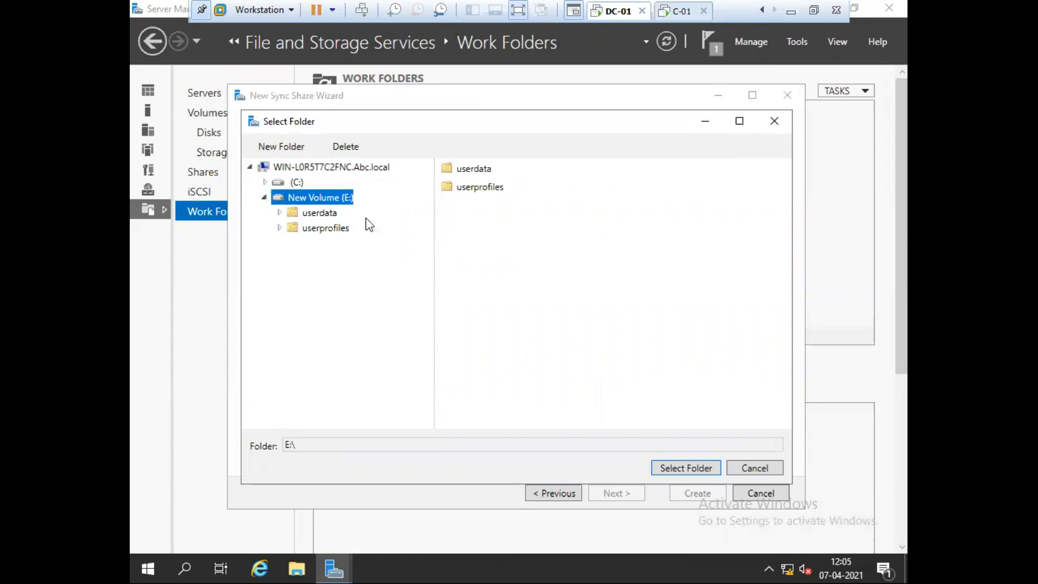
pyautogui.click(303, 146)
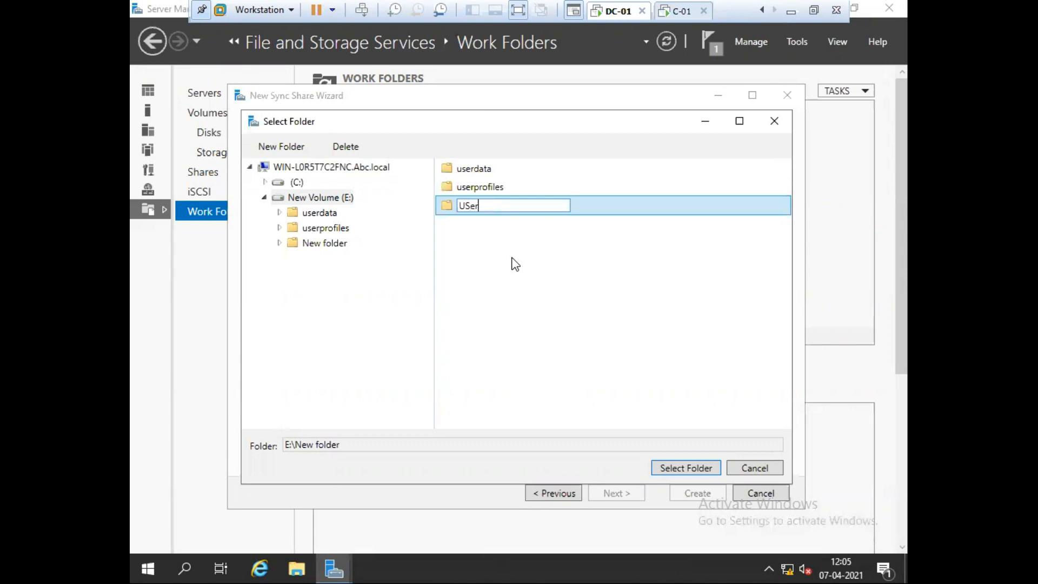
pyautogui.press('BackSpace')
pyautogui.press('BackSpace')
pyautogui.press('BackSpace')
pyautogui.write('serWorkFolder')
pyautogui.press('Return')
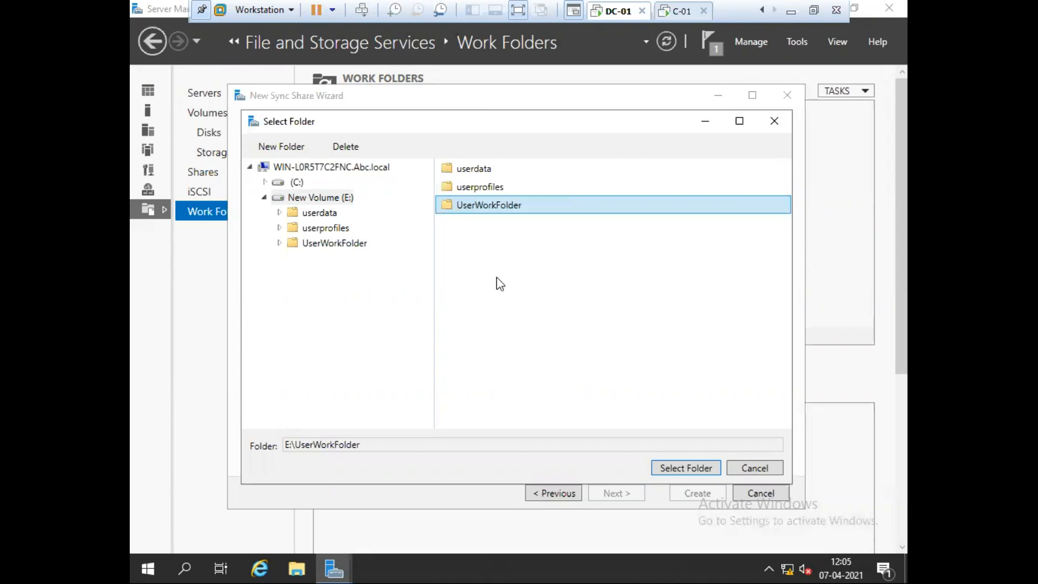
pyautogui.click(669, 467)
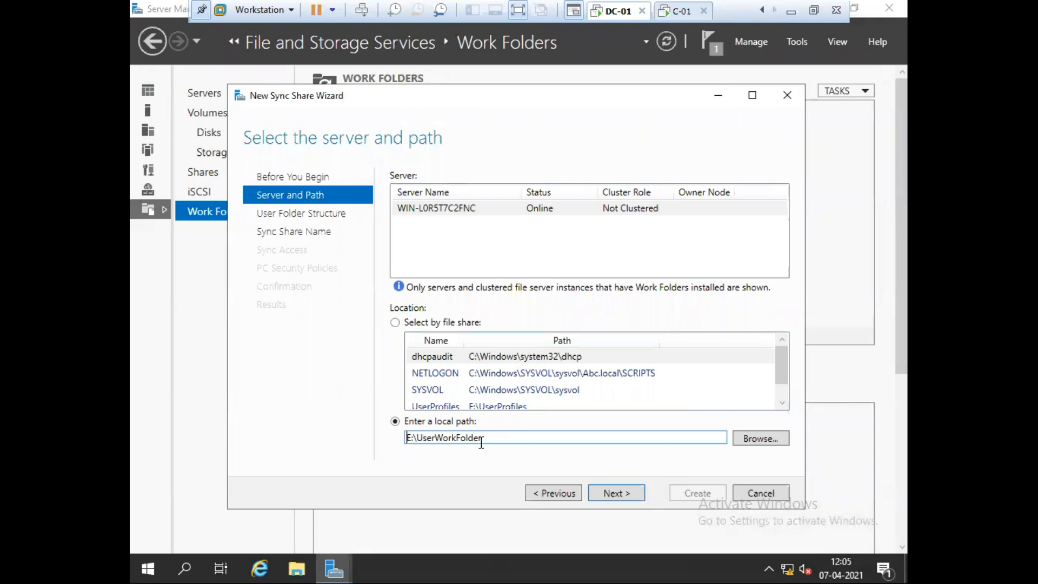
# - Set the user folder structure to User alias@domain and keep UserWorkFolder as the sync share name
pyautogui.click(616, 493)
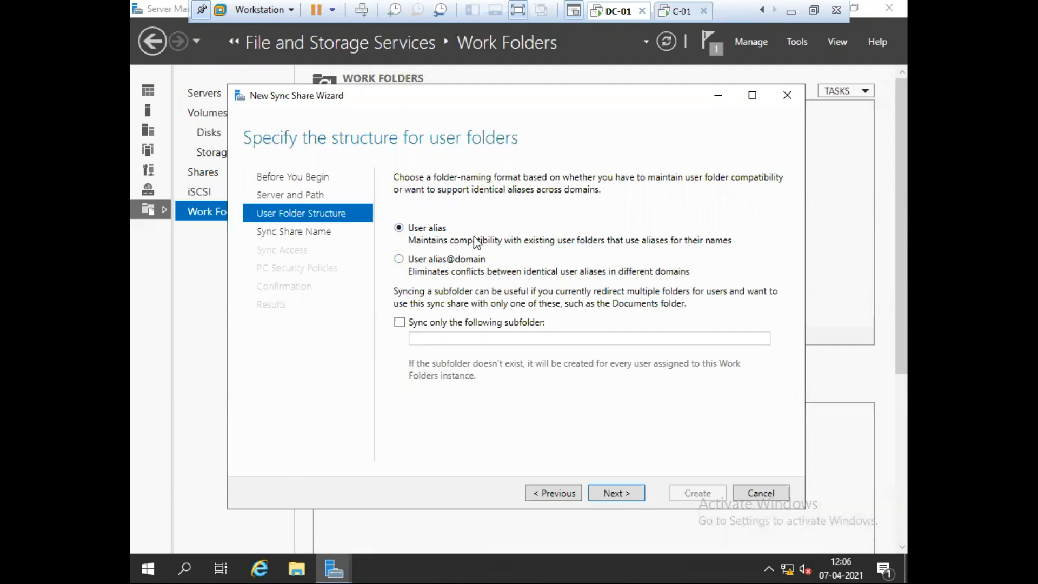
pyautogui.click(417, 261)
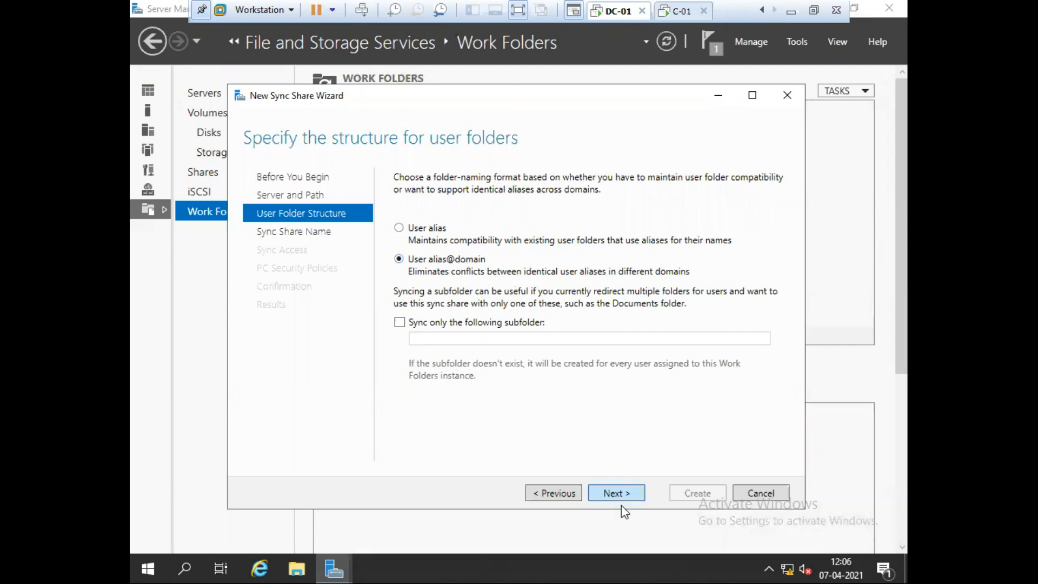
pyautogui.click(612, 493)
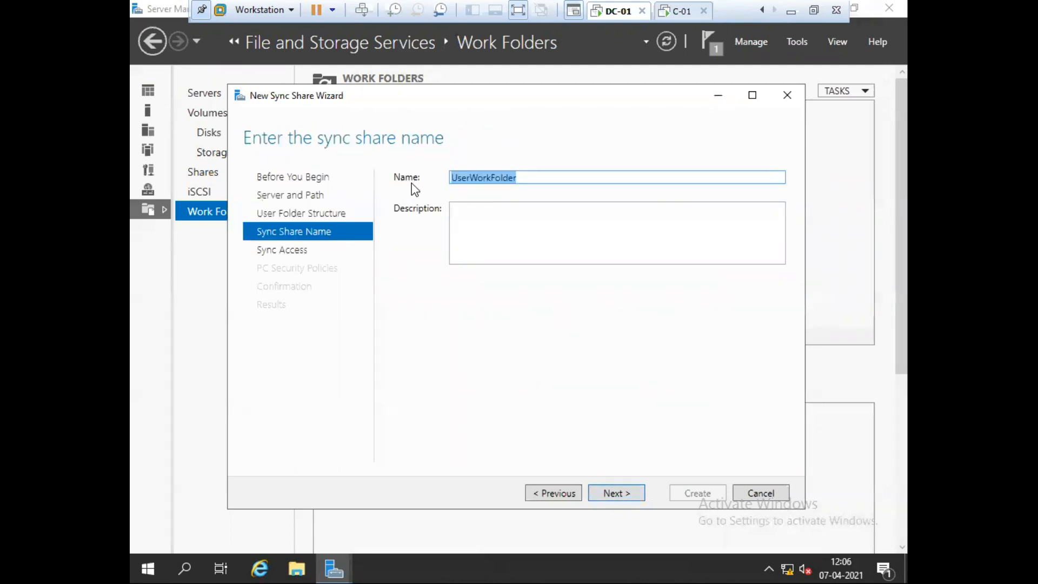
pyautogui.click(522, 175)
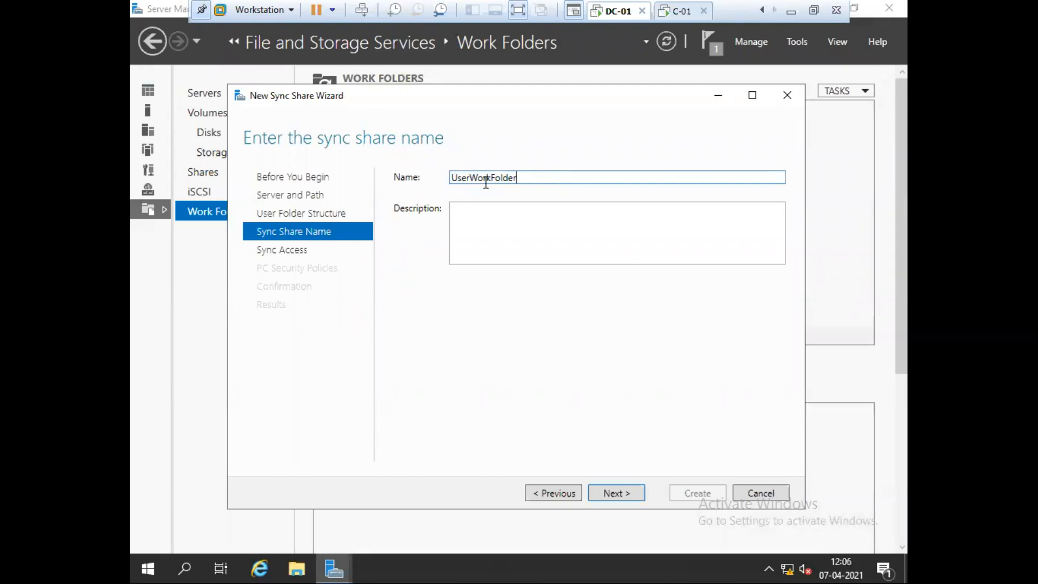
pyautogui.click(610, 495)
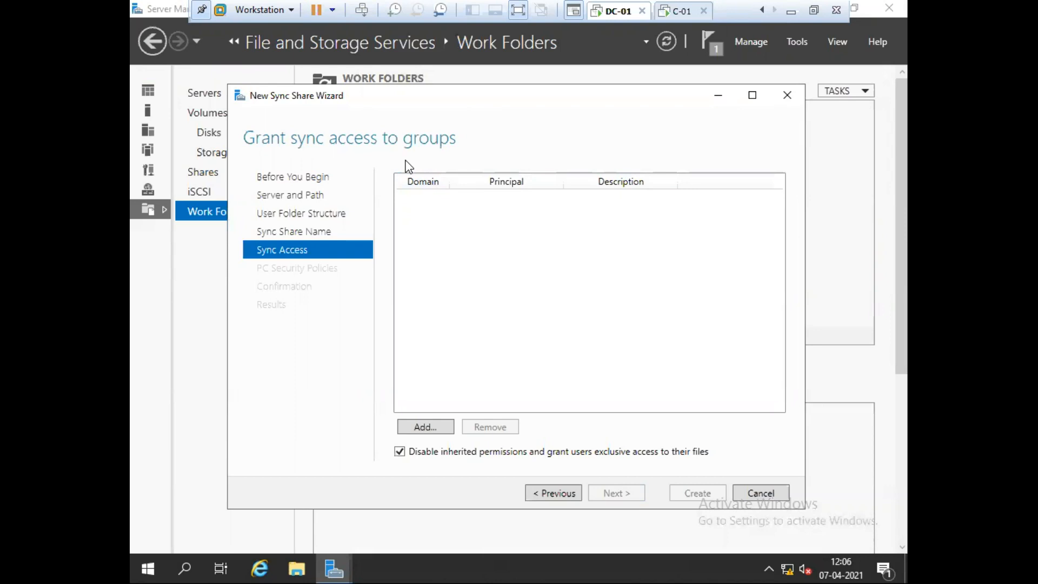
# - Grant sync access to the Domain Users group and advance to the PC security policies
pyautogui.click(425, 427)
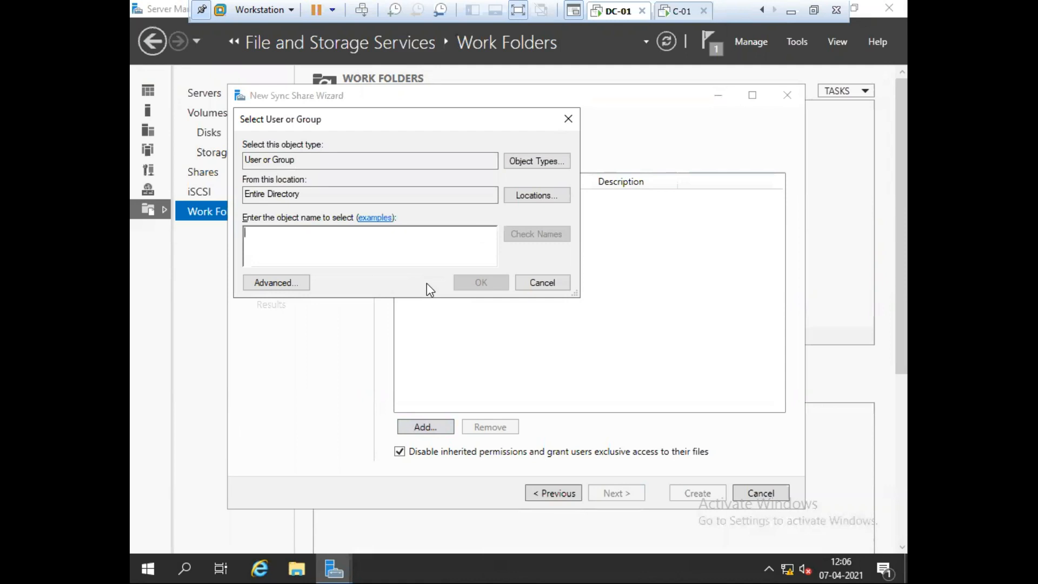
pyautogui.write('domain')
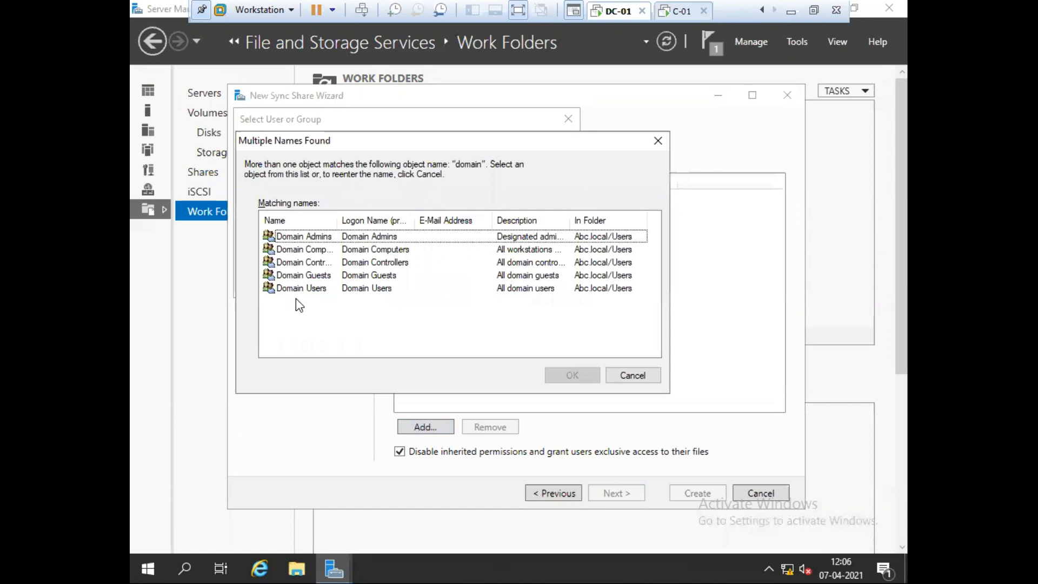
pyautogui.doubleClick(294, 288)
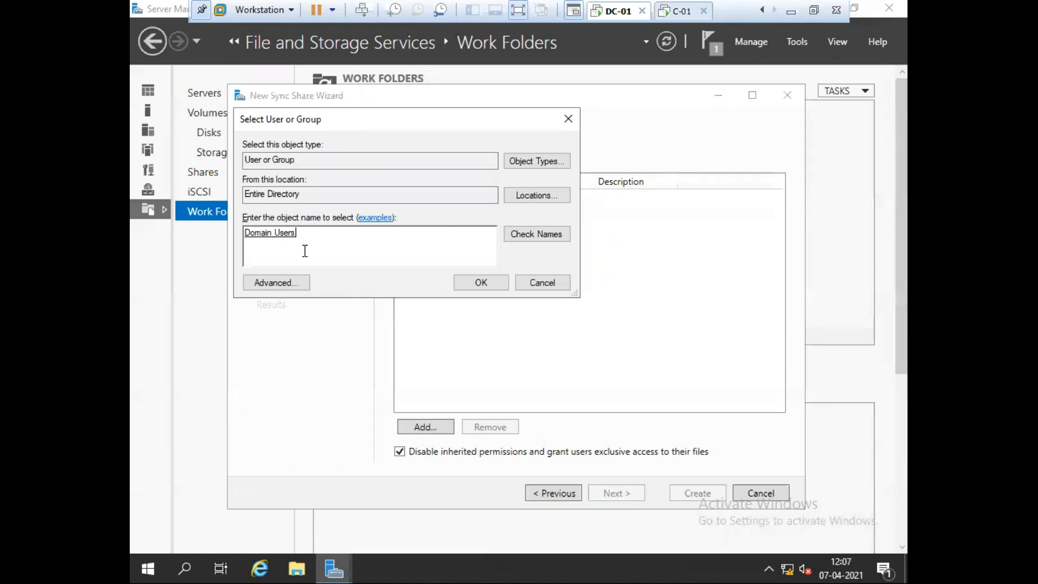
pyautogui.click(476, 279)
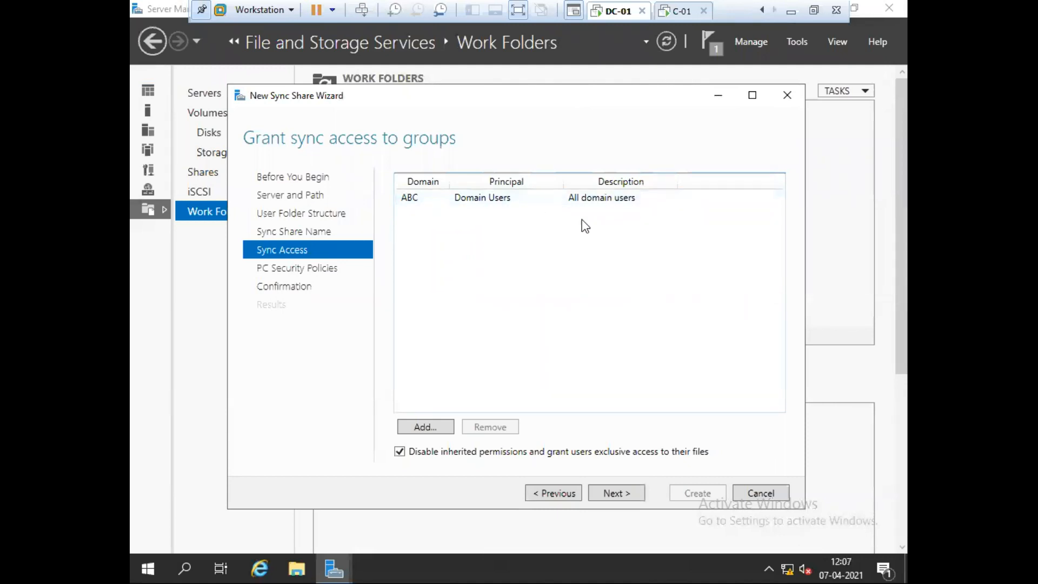
pyautogui.click(610, 495)
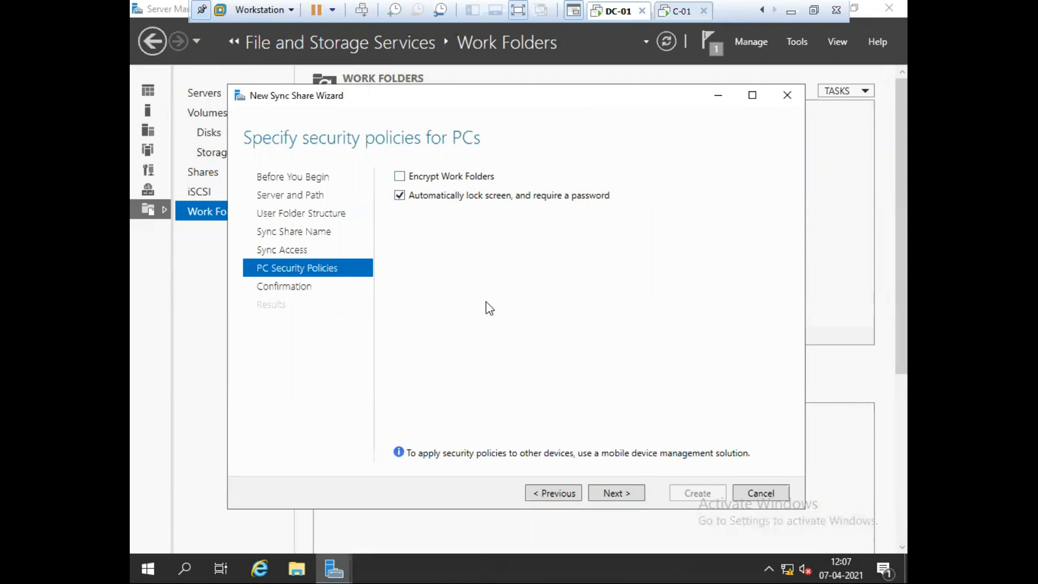
# - Accept the default PC security policies, create the sync share and close the wizard
pyautogui.click(614, 495)
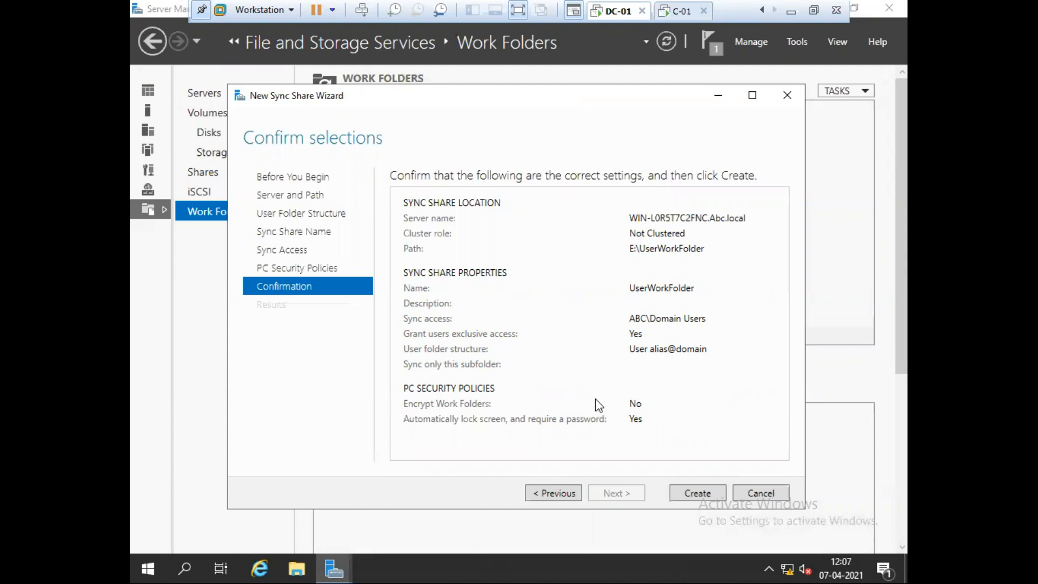
pyautogui.click(691, 496)
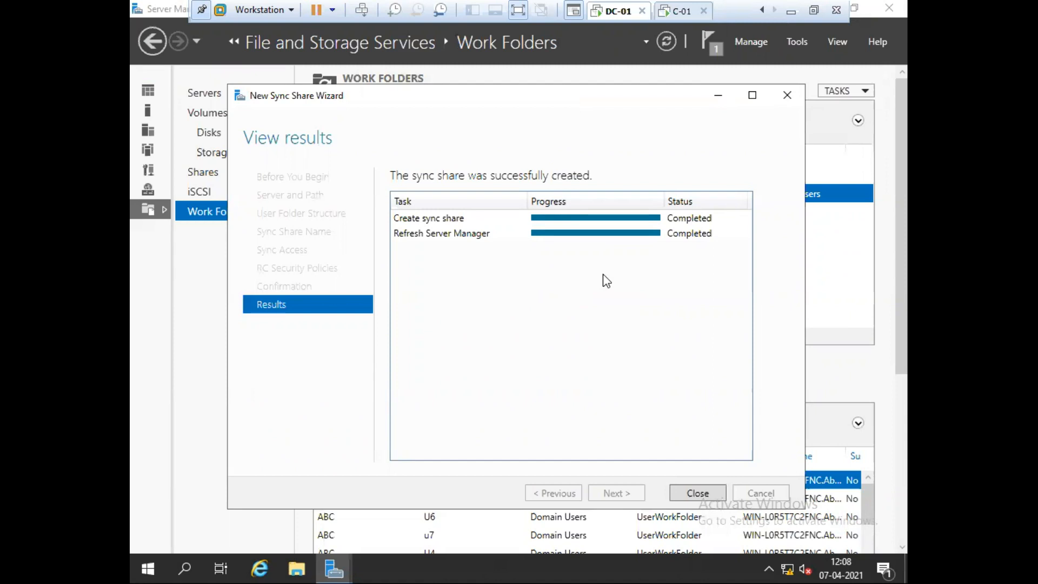
pyautogui.click(697, 491)
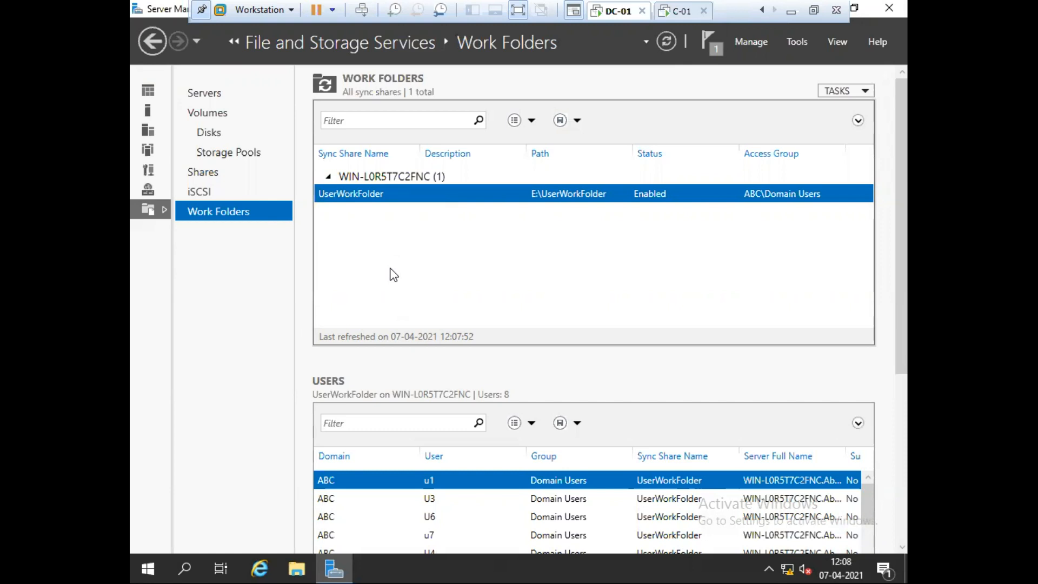
# - Switch to the C-01 client machine and open Registry Editor with elevated rights in a maximized window
pyautogui.click(673, 12)
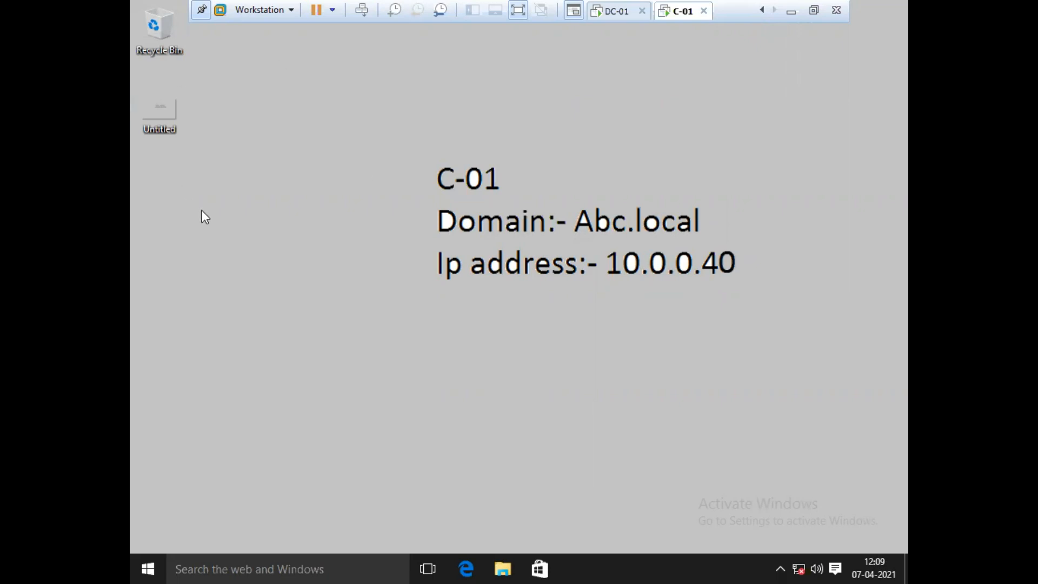
pyautogui.press('super+r')
pyautogui.write('regedit')
pyautogui.press('Return')
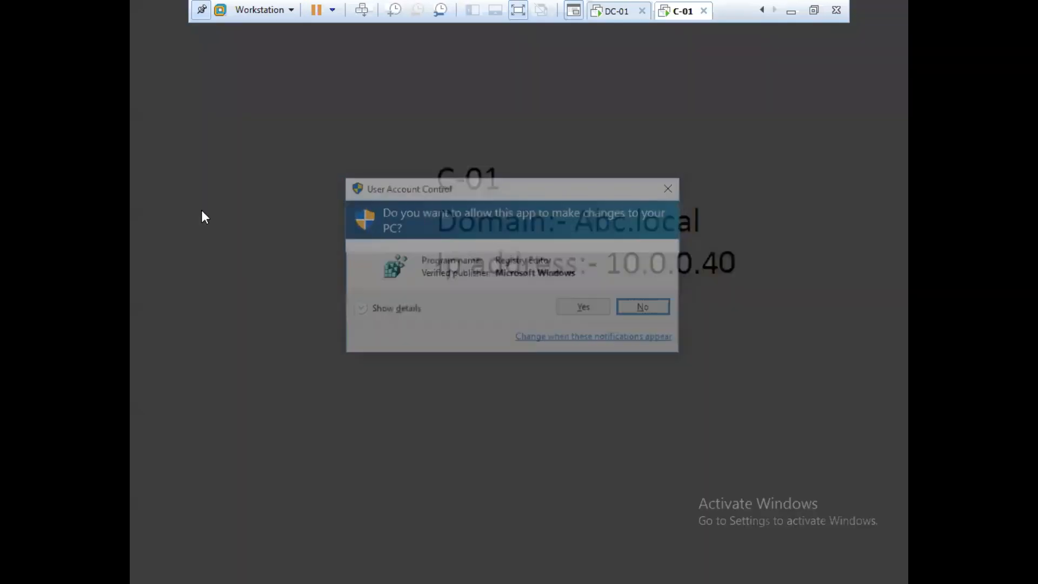
pyautogui.click(563, 308)
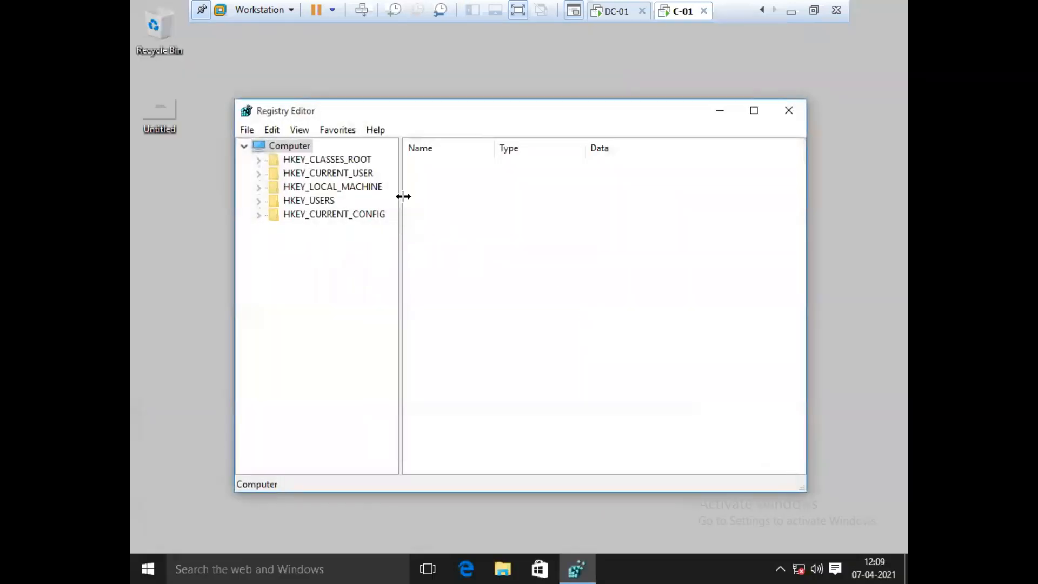
pyautogui.doubleClick(434, 110)
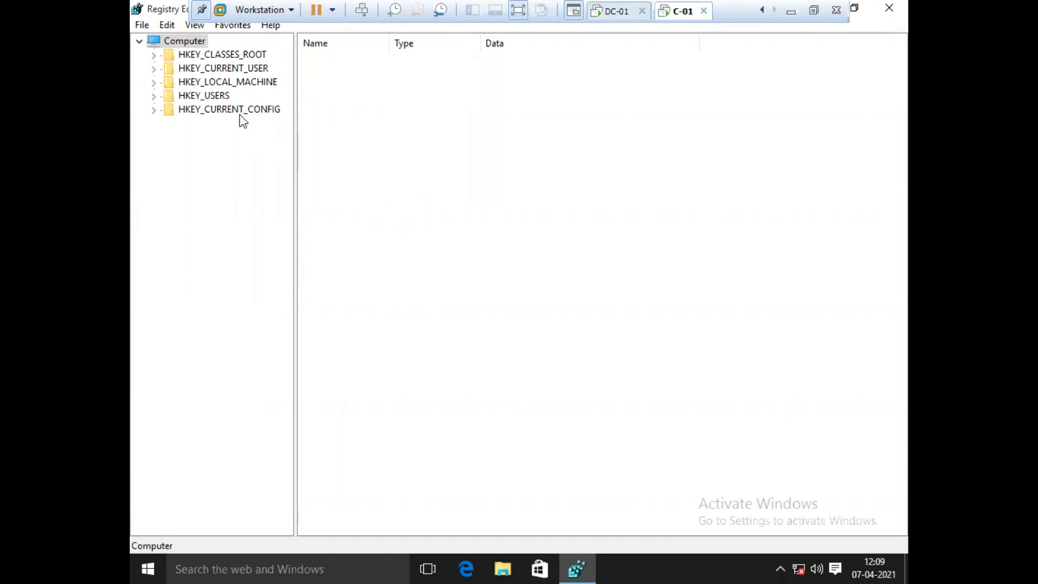
# - Expand the registry tree to HKEY_LOCAL_MACHINE\SOFTWARE\Microsoft\Windows\CurrentVersion, widening the tree pane to read the key names
pyautogui.click(155, 83)
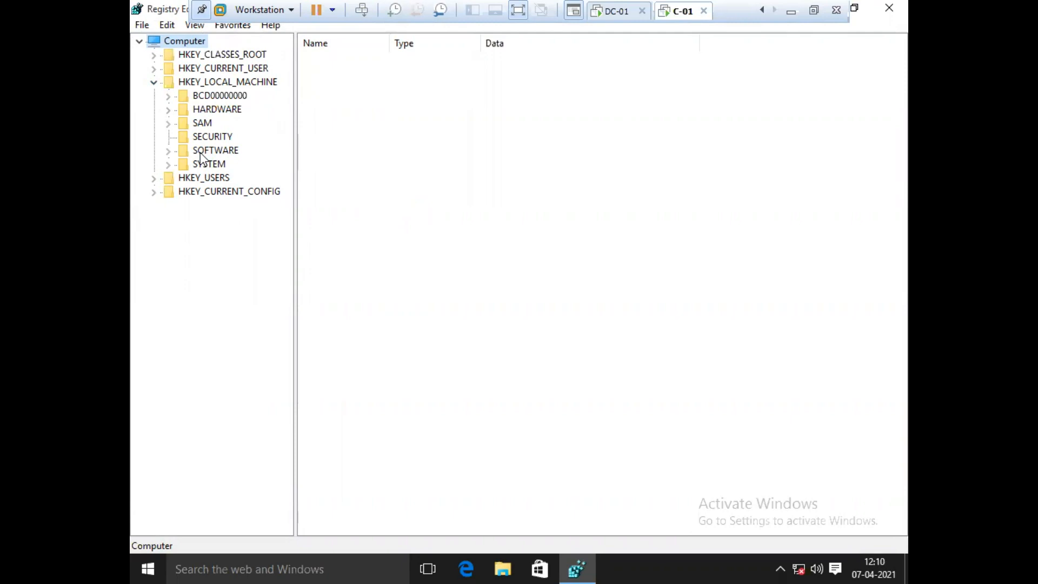
pyautogui.click(169, 151)
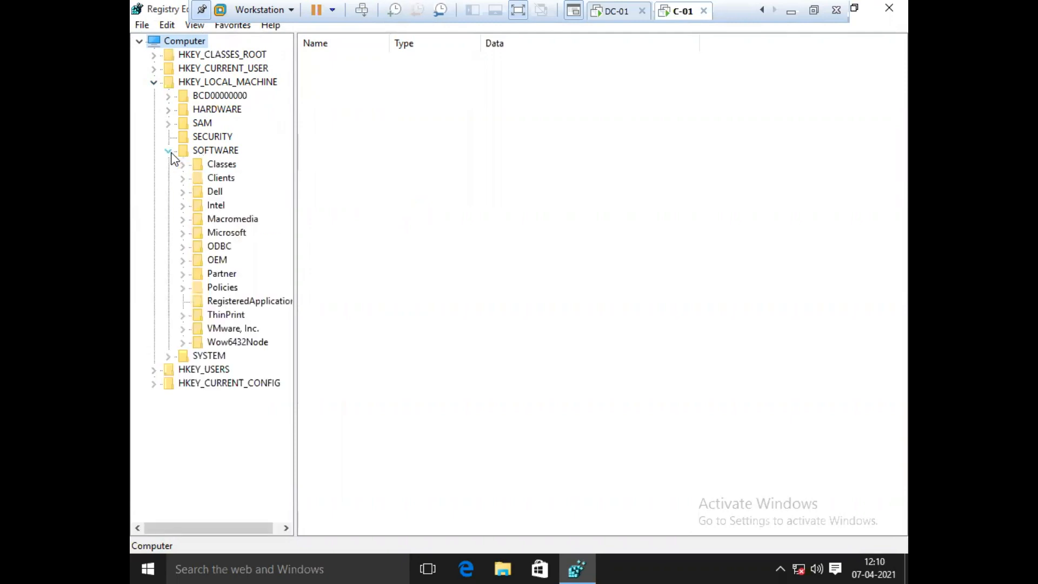
pyautogui.click(183, 233)
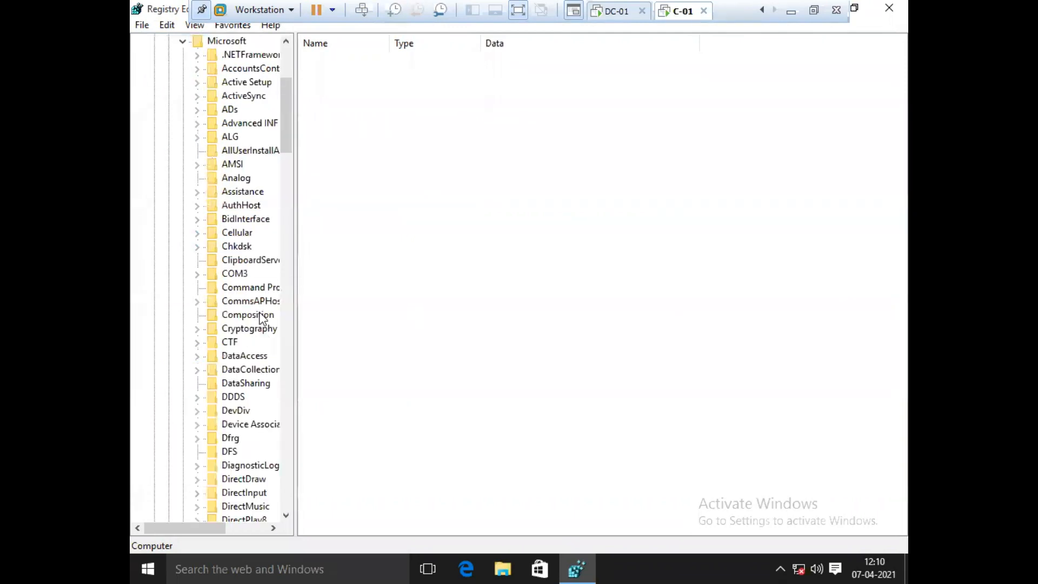
pyautogui.scroll(-19, 268, 342)
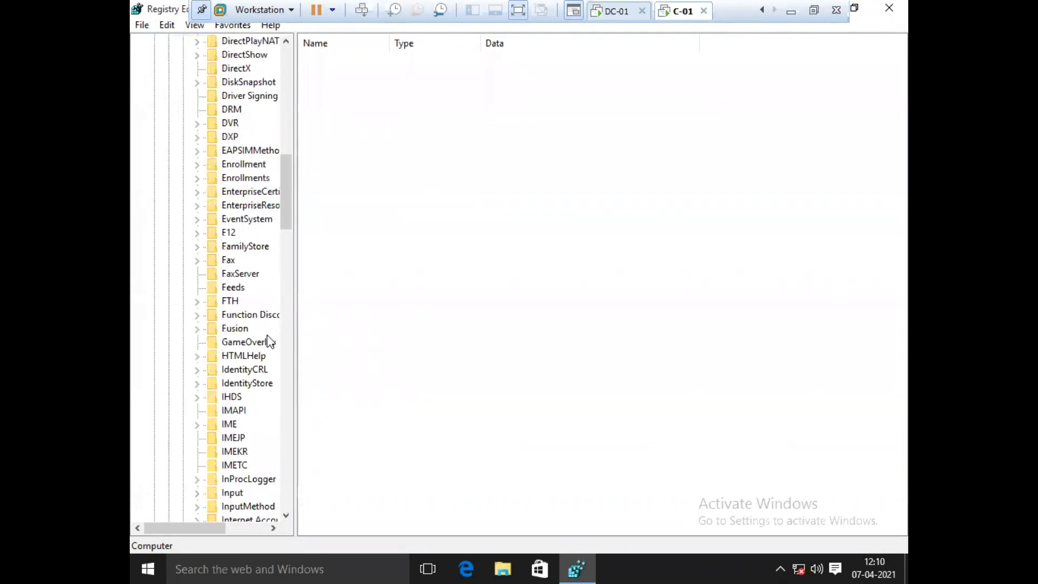
pyautogui.scroll(-20, 268, 341)
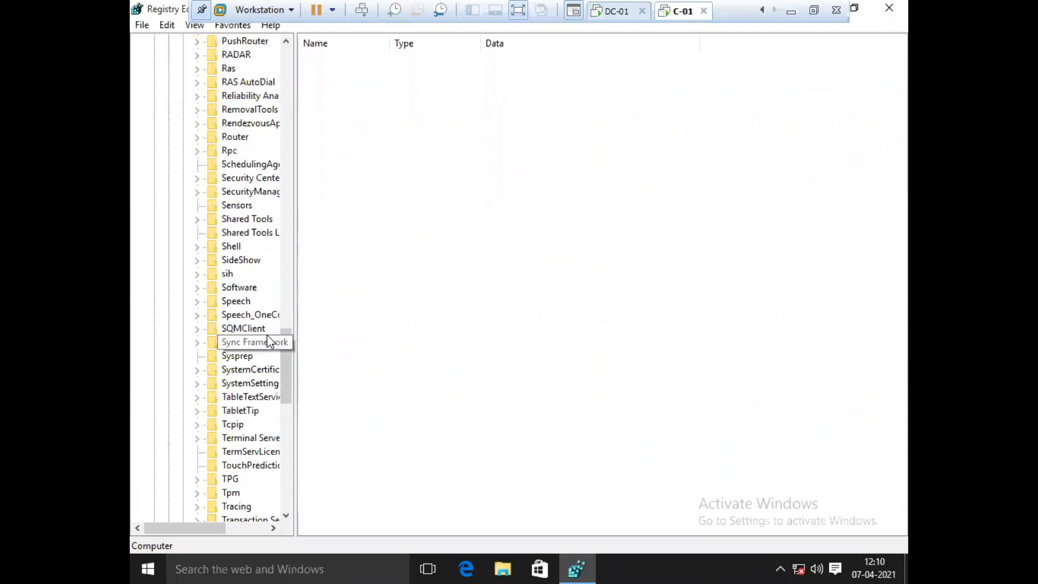
pyautogui.scroll(-4, 267, 342)
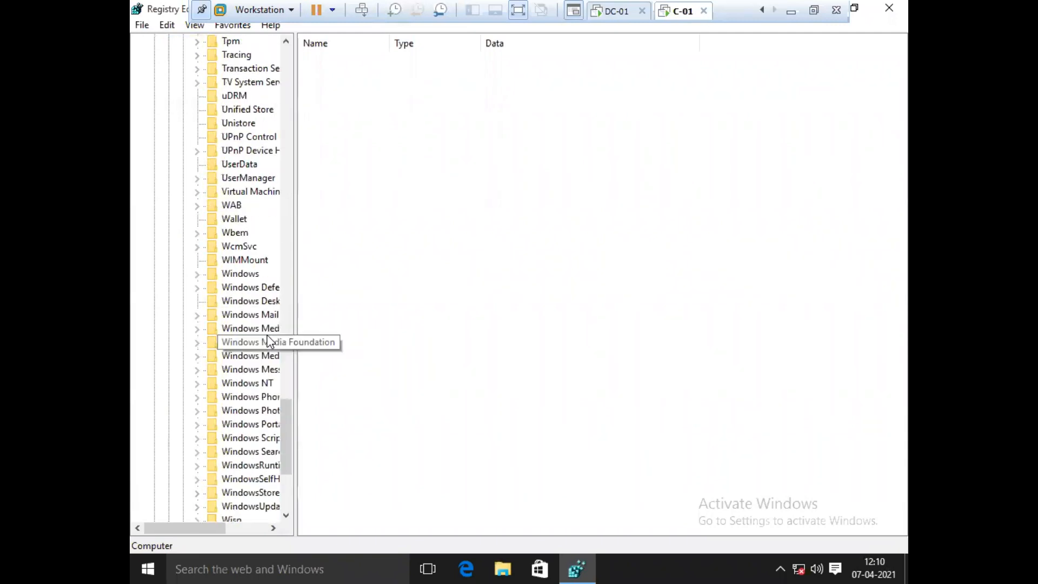
pyautogui.click(196, 274)
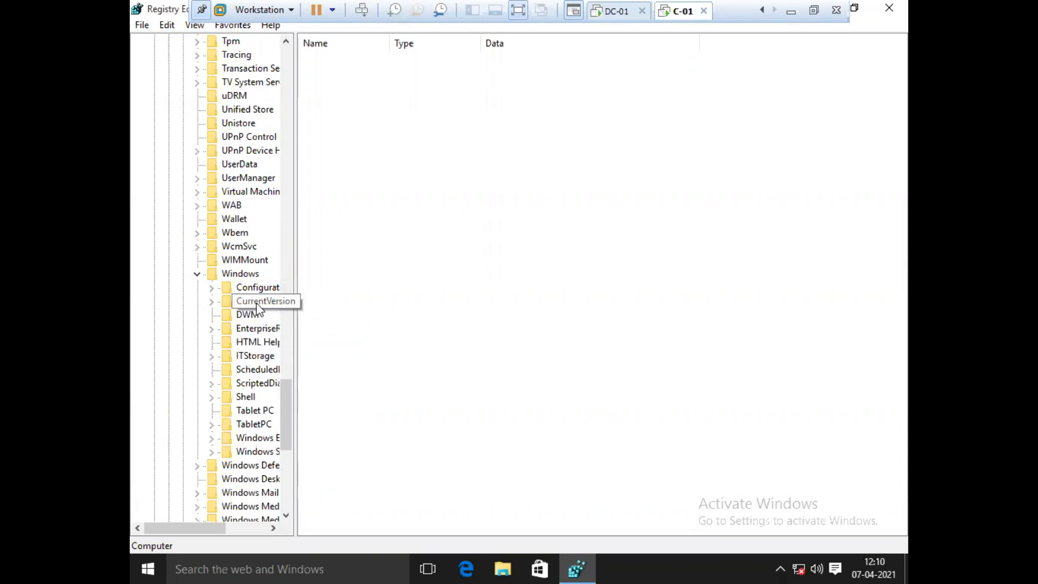
pyautogui.moveTo(297, 299); pyautogui.dragTo(348, 302)
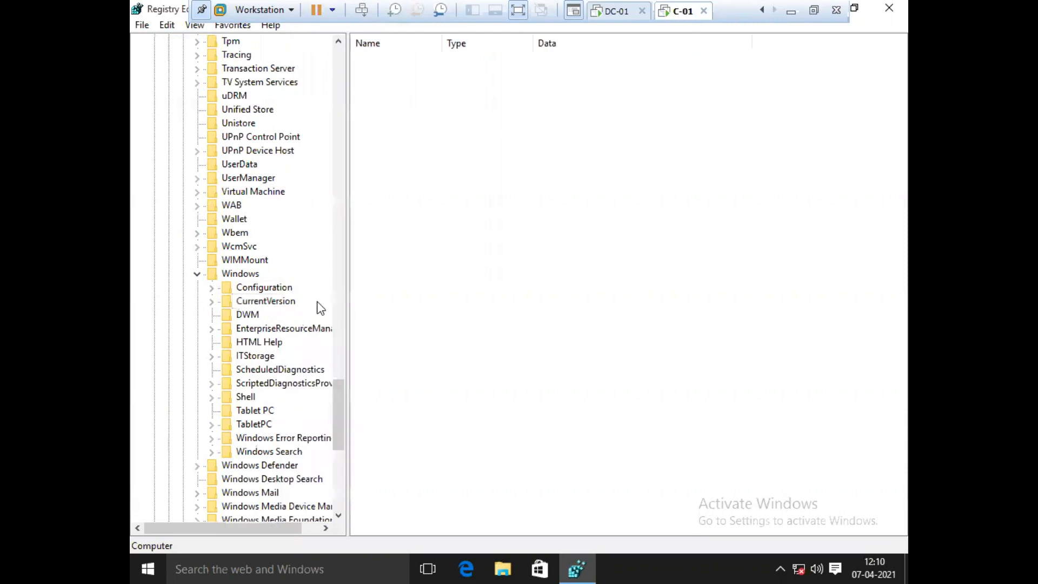
pyautogui.click(211, 301)
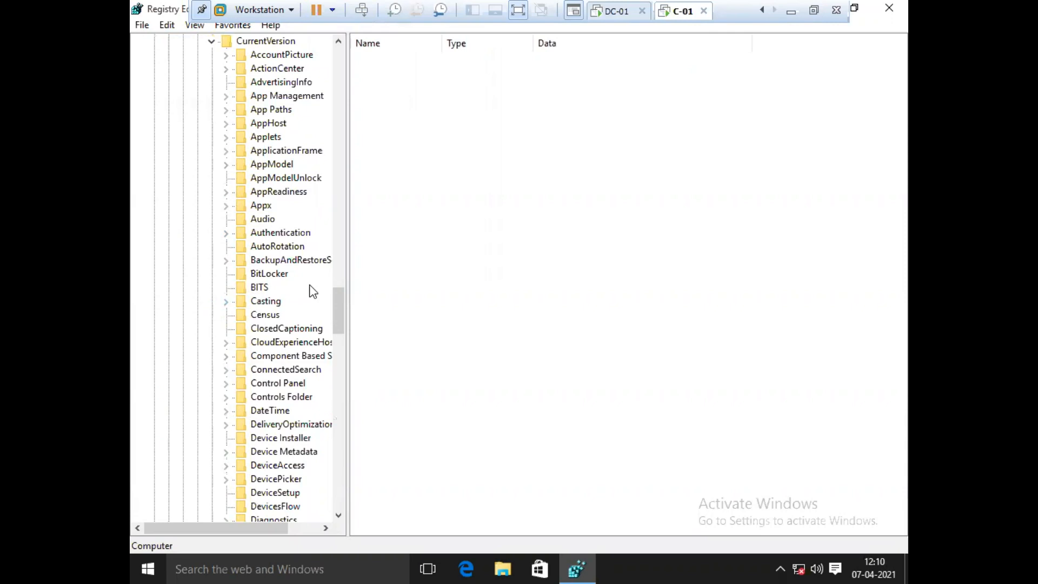
# - Create a new key named WorkFolders under CurrentVersion
pyautogui.scroll(2, 312, 291)
pyautogui.rightClick(260, 127)
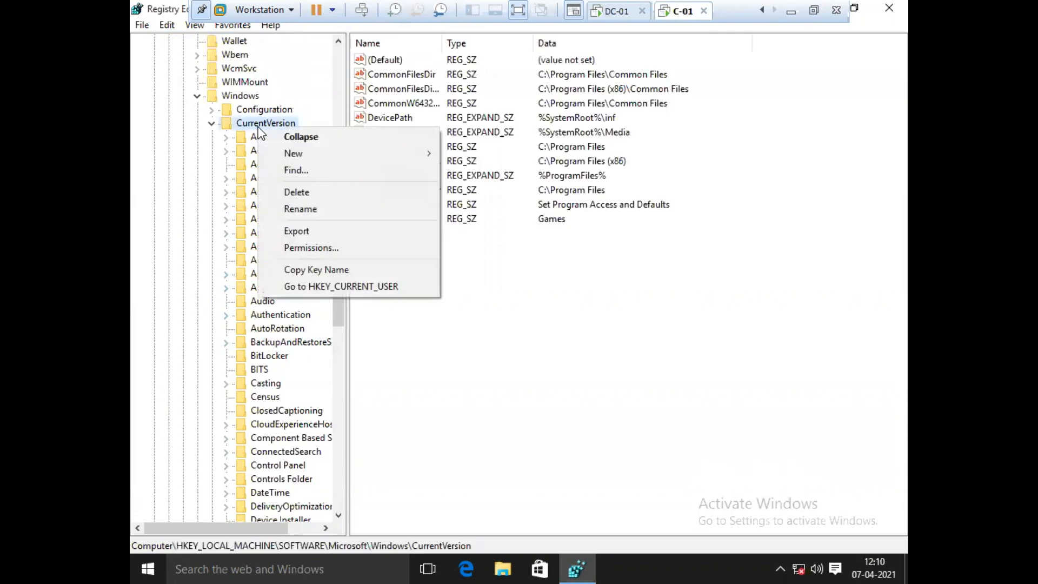
pyautogui.moveTo(295, 153)
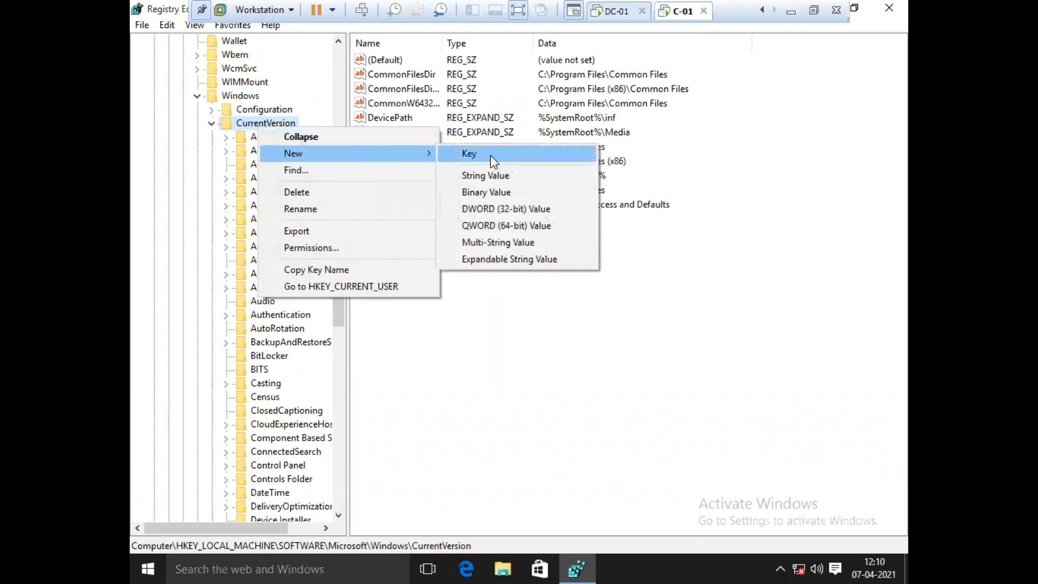
pyautogui.click(491, 156)
pyautogui.write('WorkFolders')
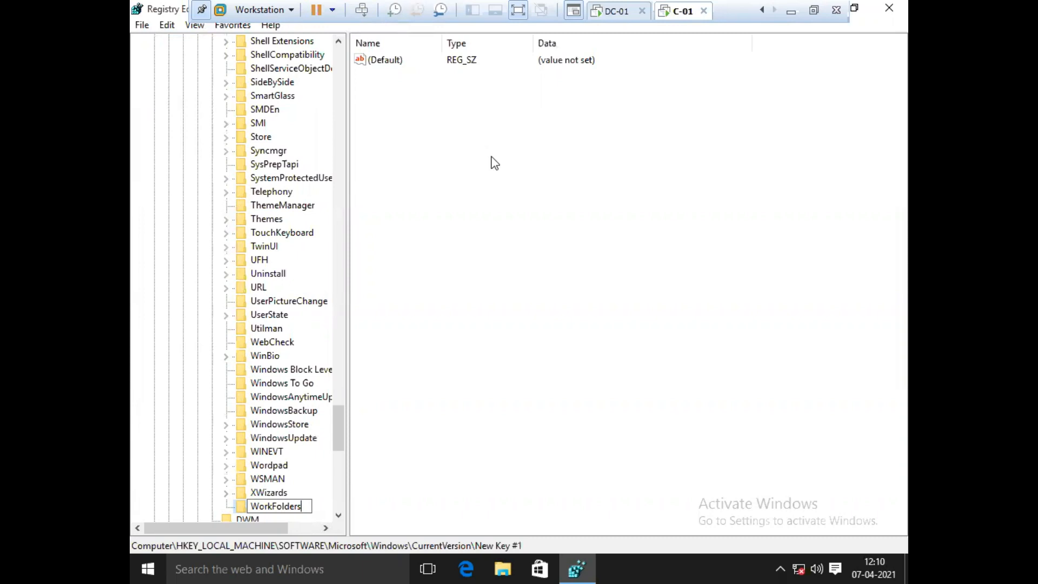
pyautogui.press('Return')
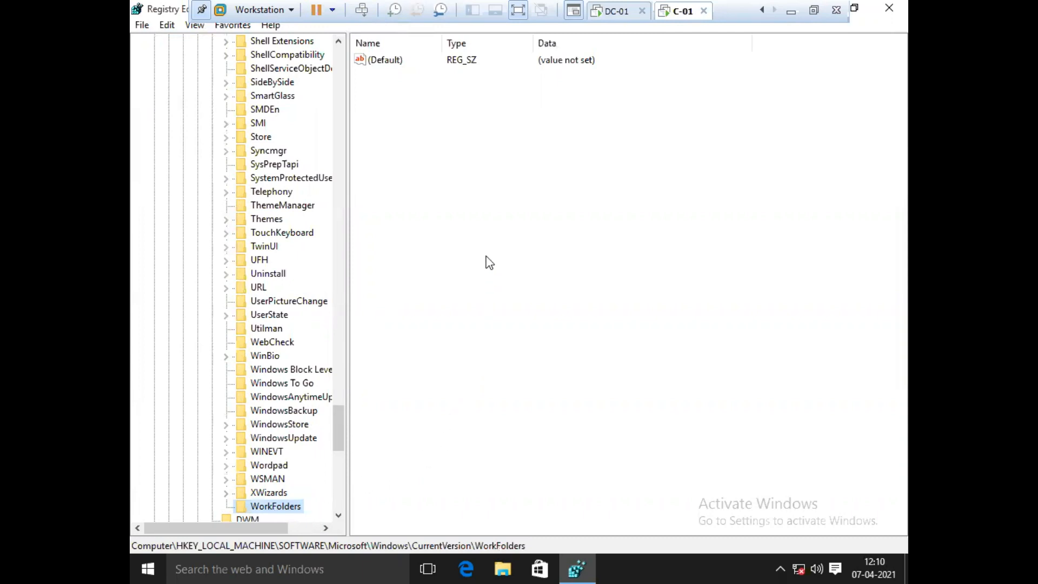
# - Add a DWORD (32-bit) value named AllowUnscureConnection to the WorkFolders key
pyautogui.rightClick(464, 139)
pyautogui.moveTo(509, 147)
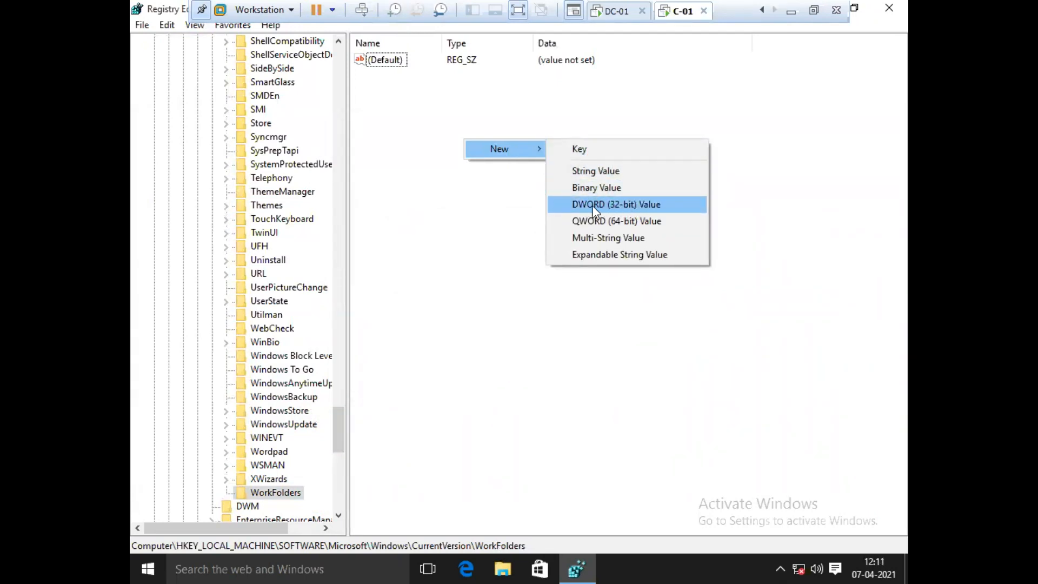
pyautogui.click(641, 202)
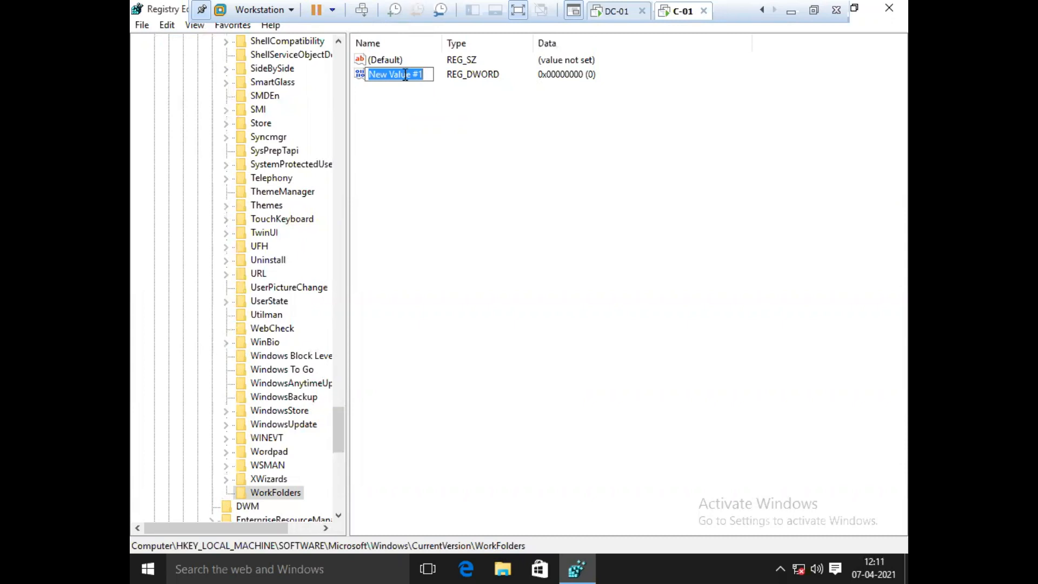
pyautogui.write('Allow')
pyautogui.write('Un')
pyautogui.write('secure')
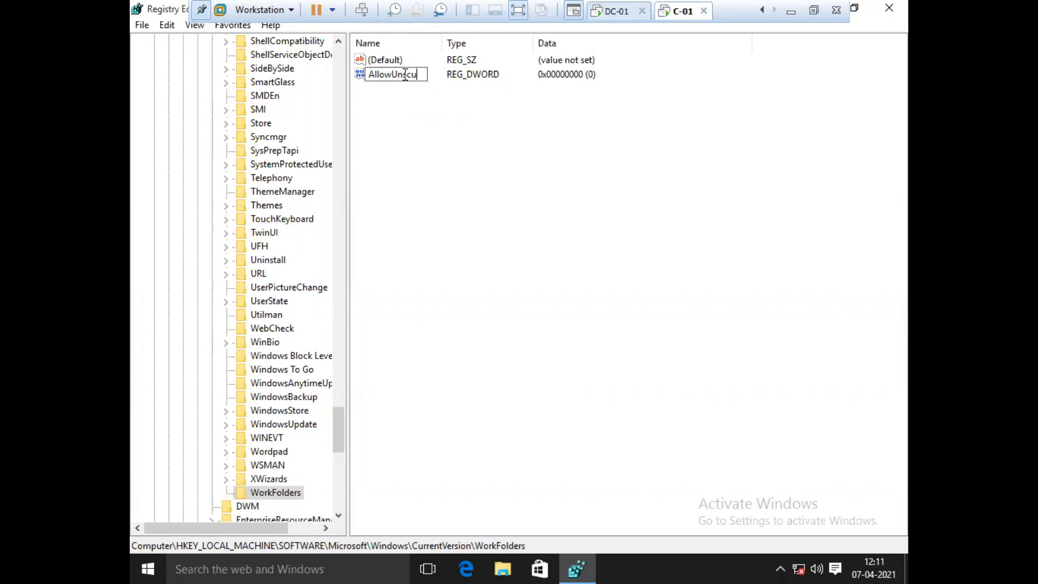
pyautogui.write('Connection')
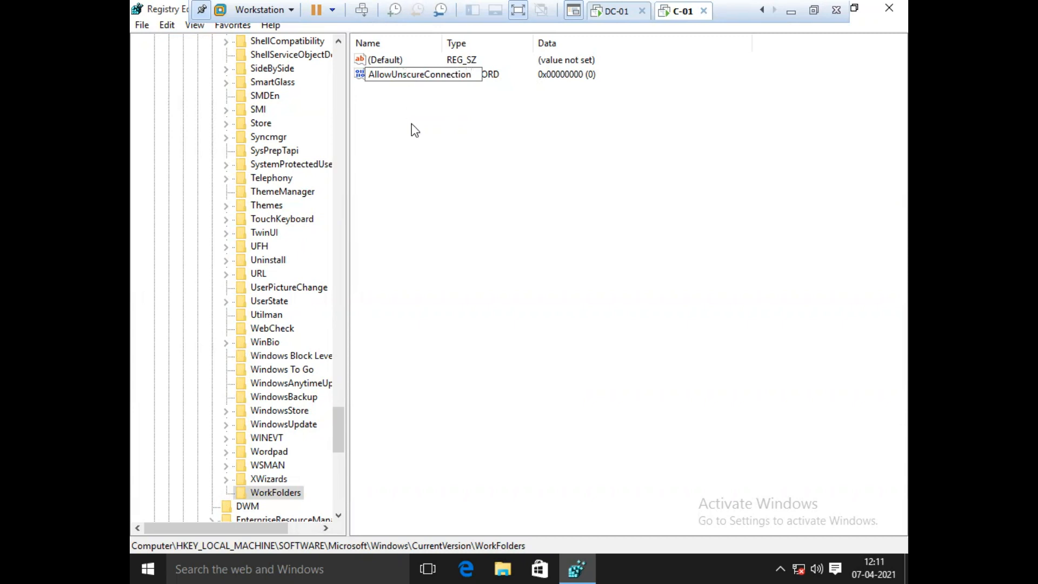
pyautogui.press('Return')
# - Set the AllowUnscureConnection value data to 1, widen the name column to fit, and close Registry Editor
pyautogui.rightClick(403, 79)
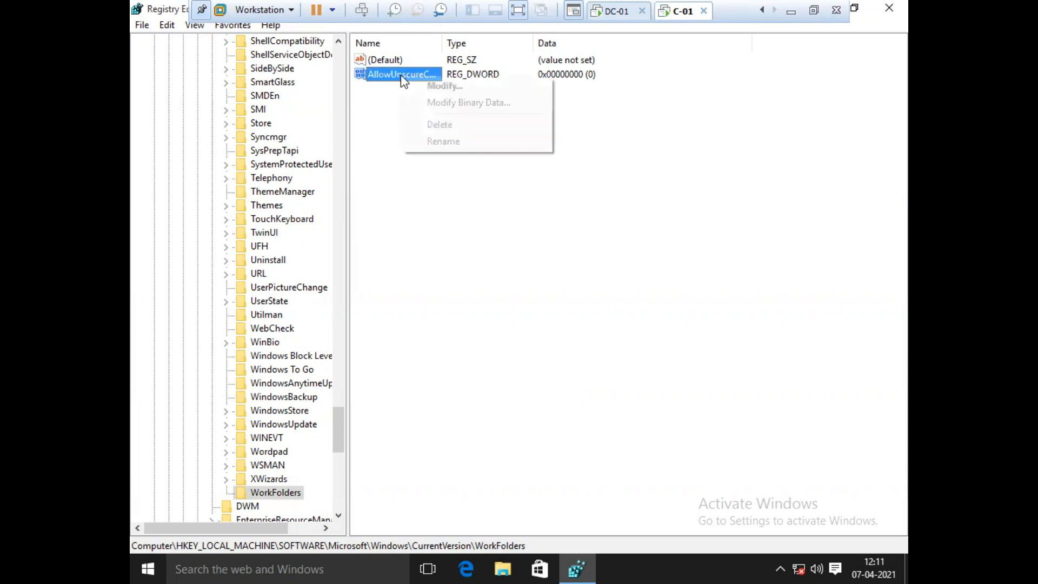
pyautogui.click(430, 84)
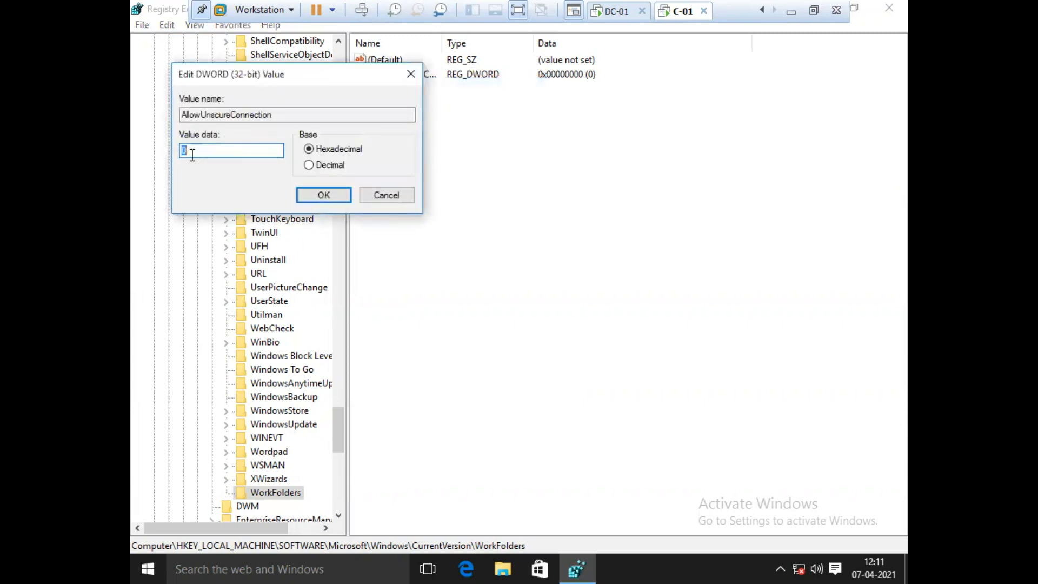
pyautogui.write('1')
pyautogui.click(328, 196)
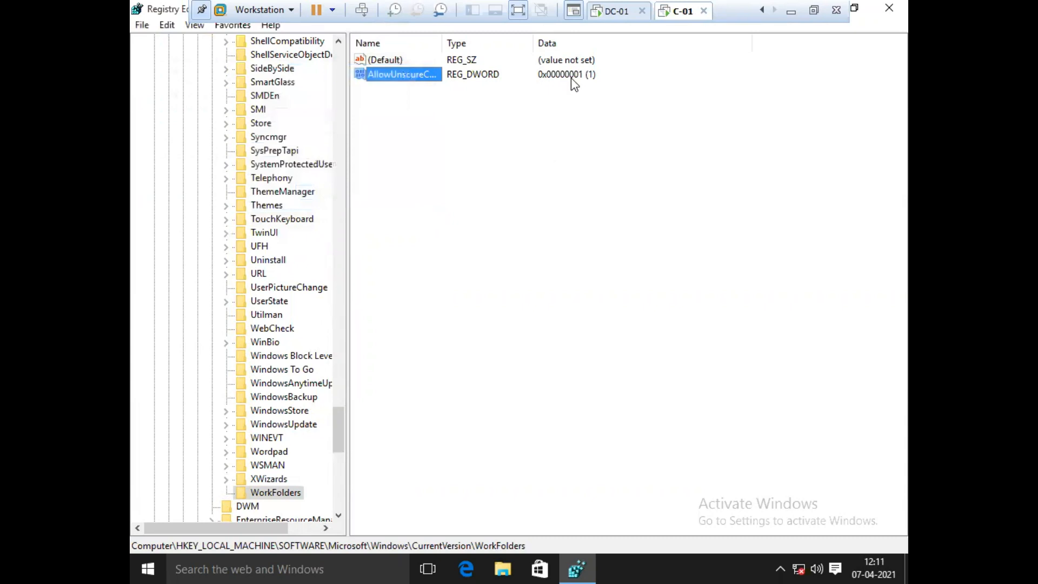
pyautogui.doubleClick(441, 43)
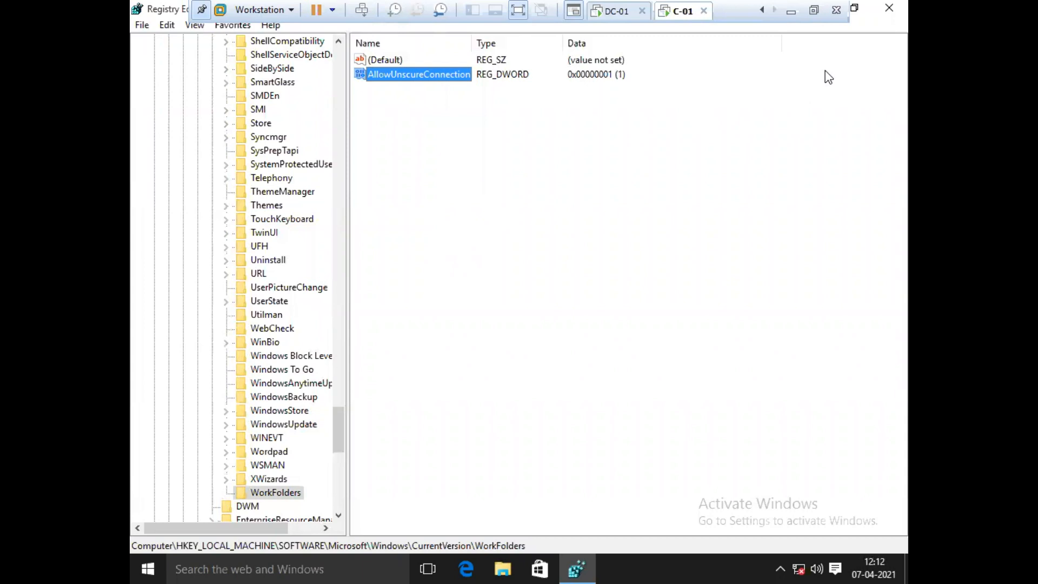
pyautogui.click(887, 6)
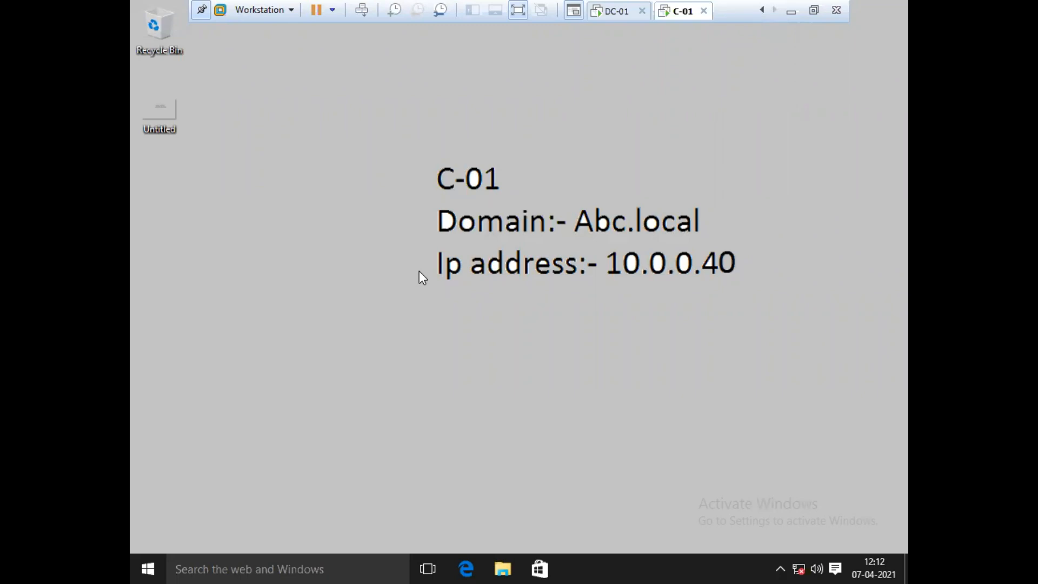
# - Open Control Panel in large icons view and start the Work Folders setup
pyautogui.press('super+r')
pyautogui.write('control')
pyautogui.press('Return')
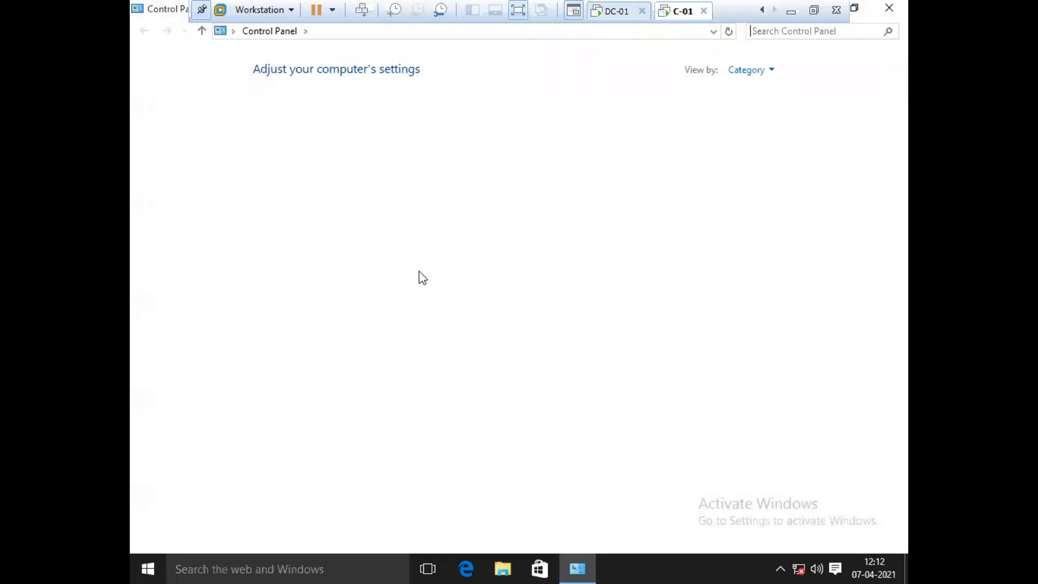
pyautogui.click(746, 70)
pyautogui.click(757, 112)
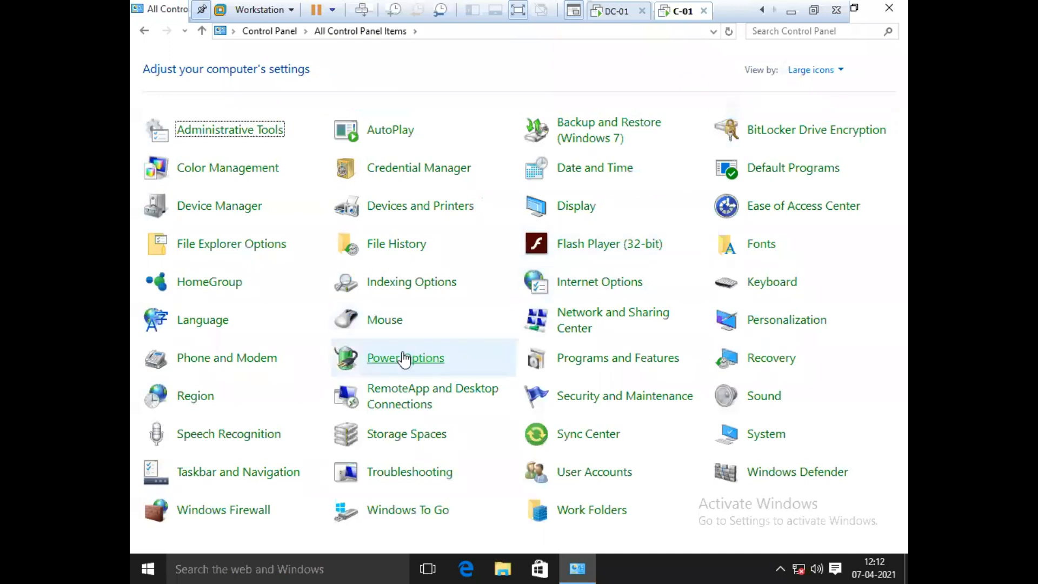
pyautogui.click(589, 513)
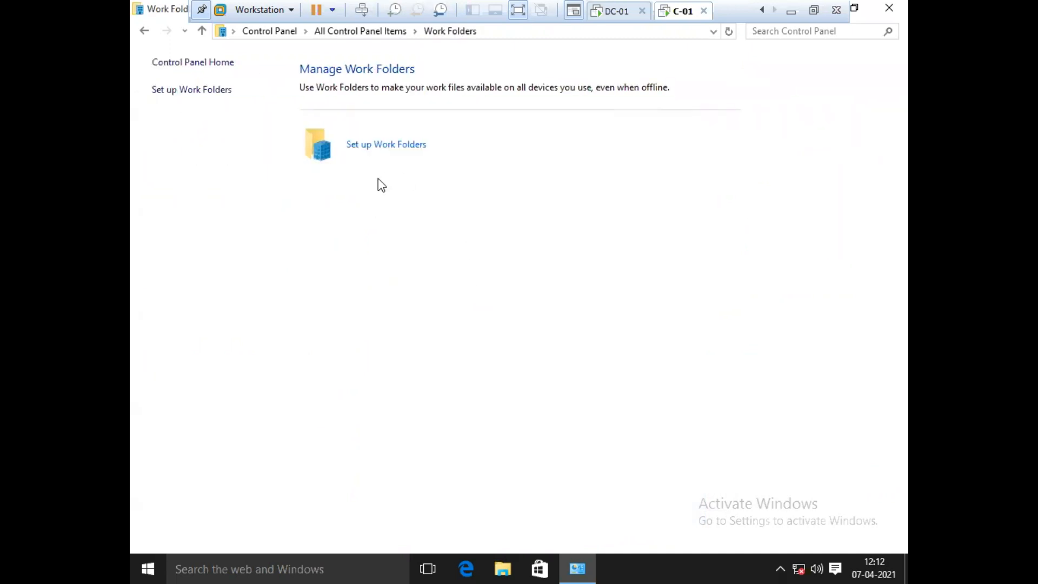
pyautogui.click(380, 145)
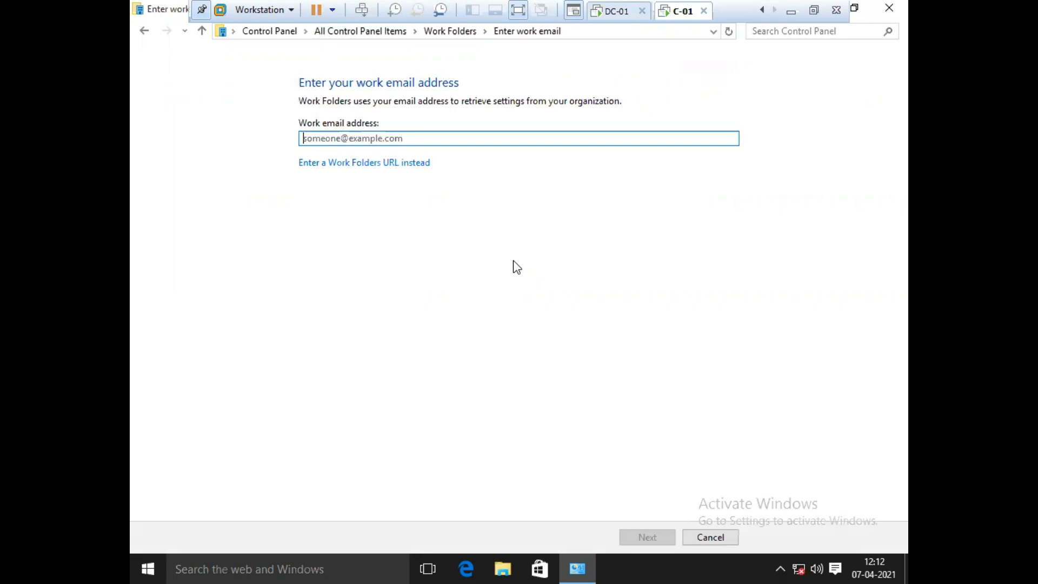
pyautogui.click(365, 164)
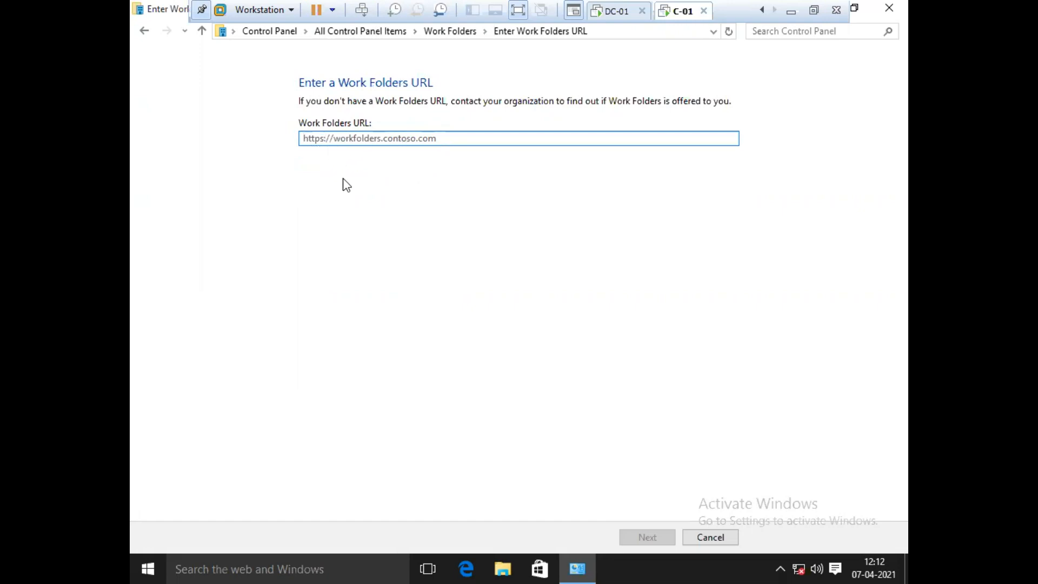
pyautogui.write('http://WIN-L0R5T7C2FNC.Abc.local')
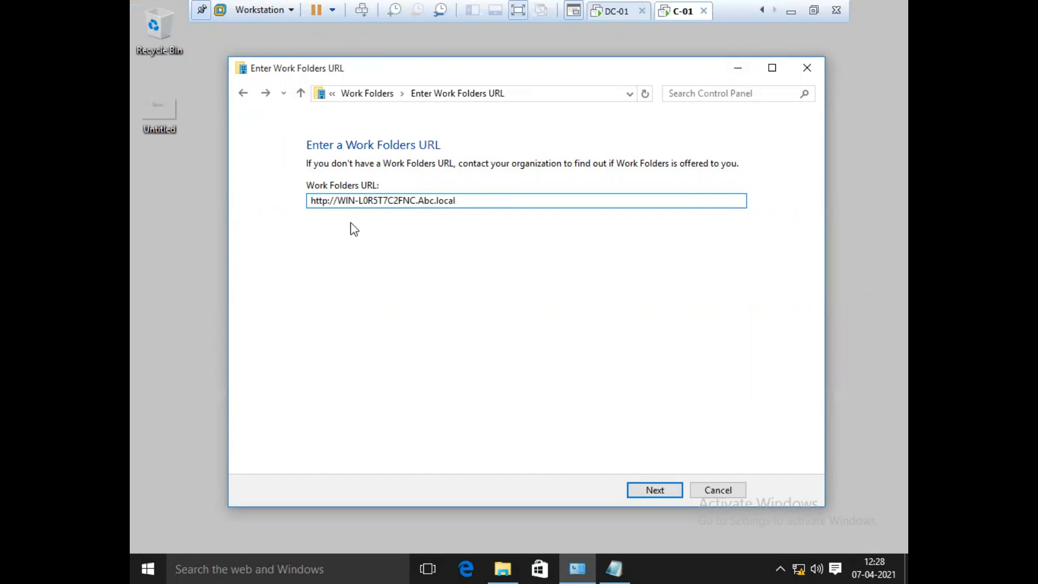
pyautogui.moveTo(338, 202); pyautogui.dragTo(425, 201)
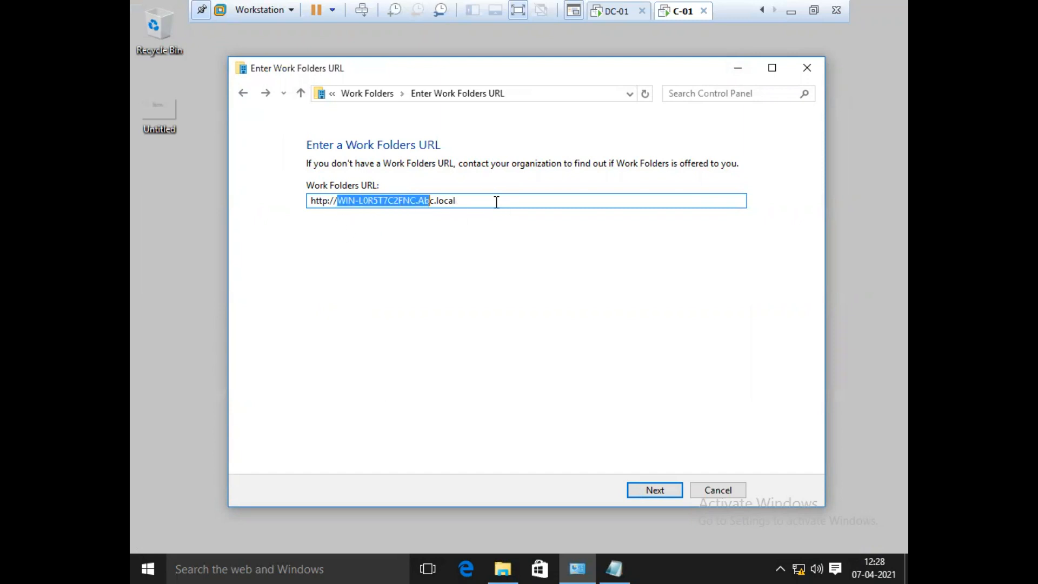
pyautogui.click(481, 200)
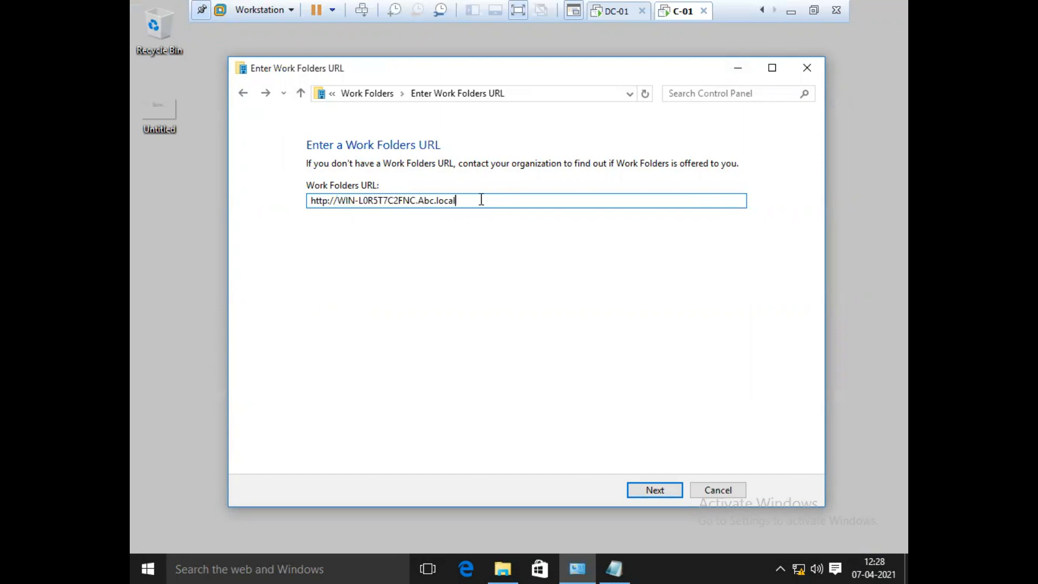
pyautogui.click(659, 492)
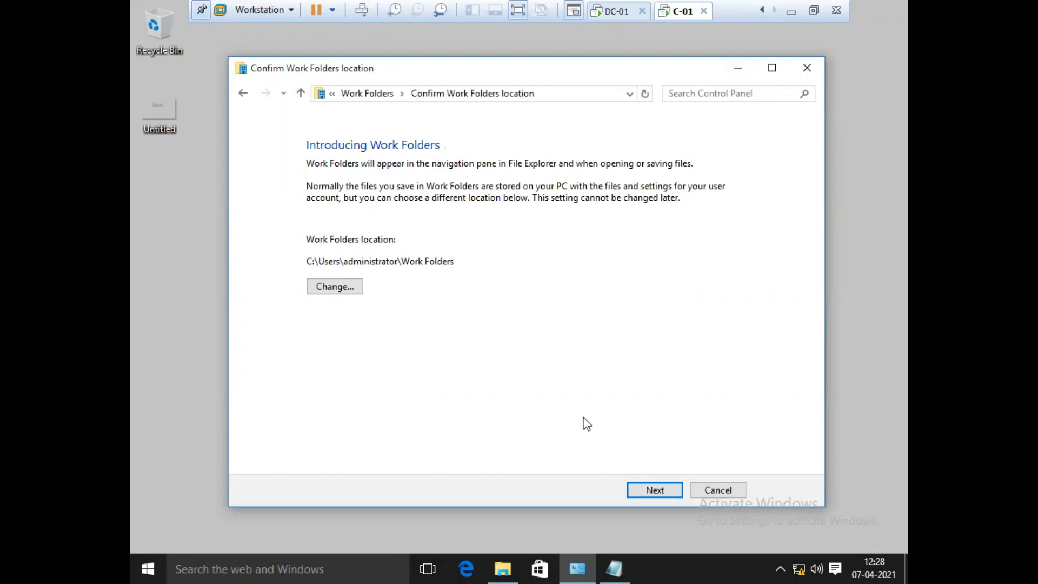
# - Keep the default Work Folders location, accept the security policies on this PC, and complete the setup
pyautogui.click(654, 492)
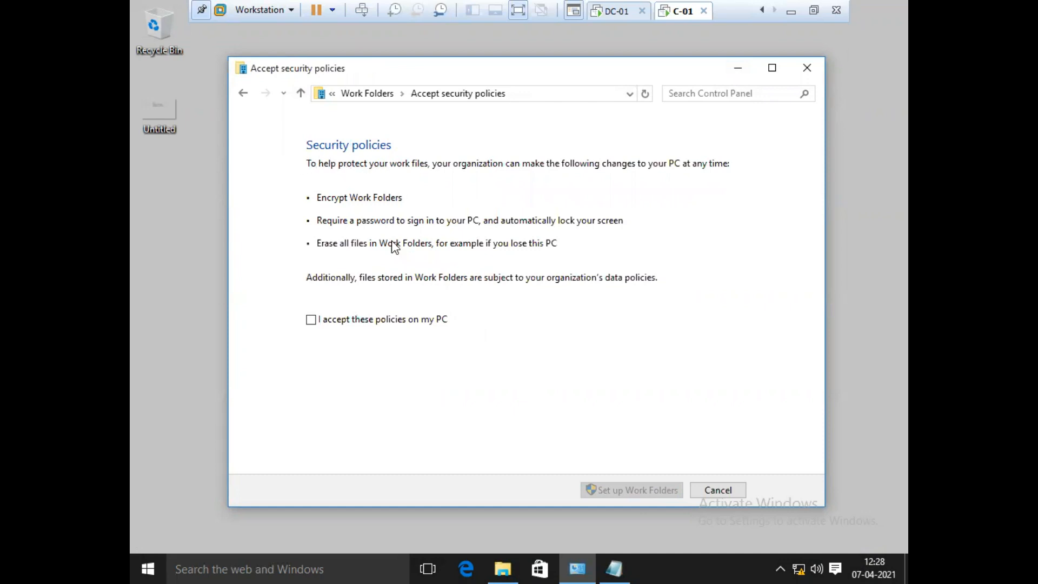
pyautogui.click(312, 320)
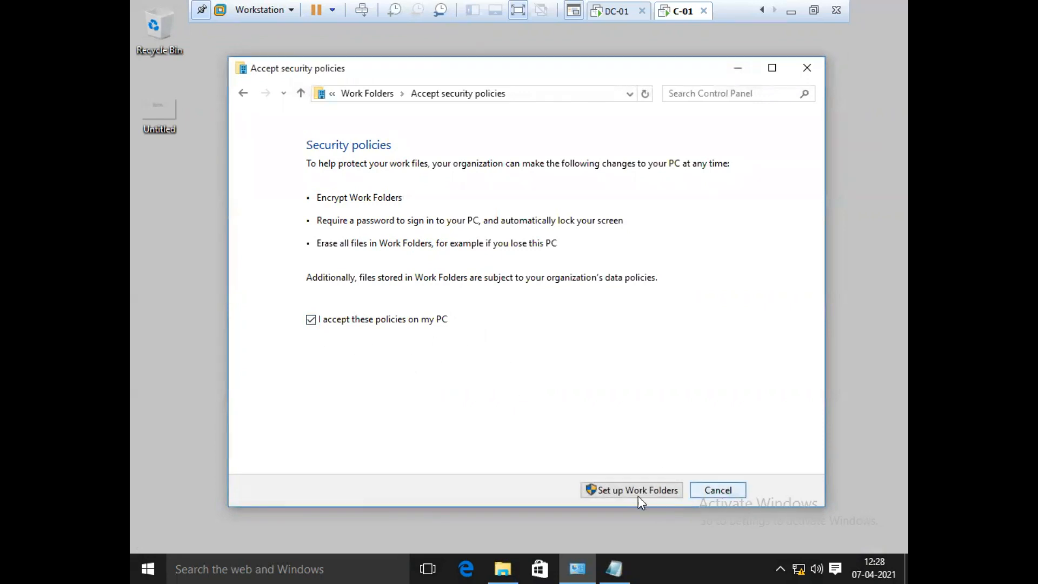
pyautogui.click(614, 494)
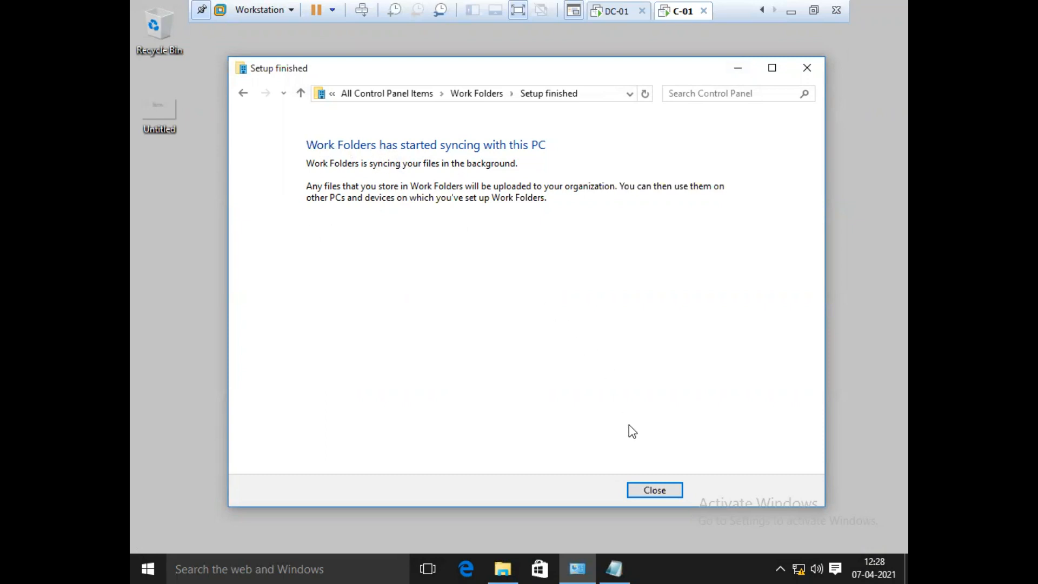
pyautogui.click(652, 493)
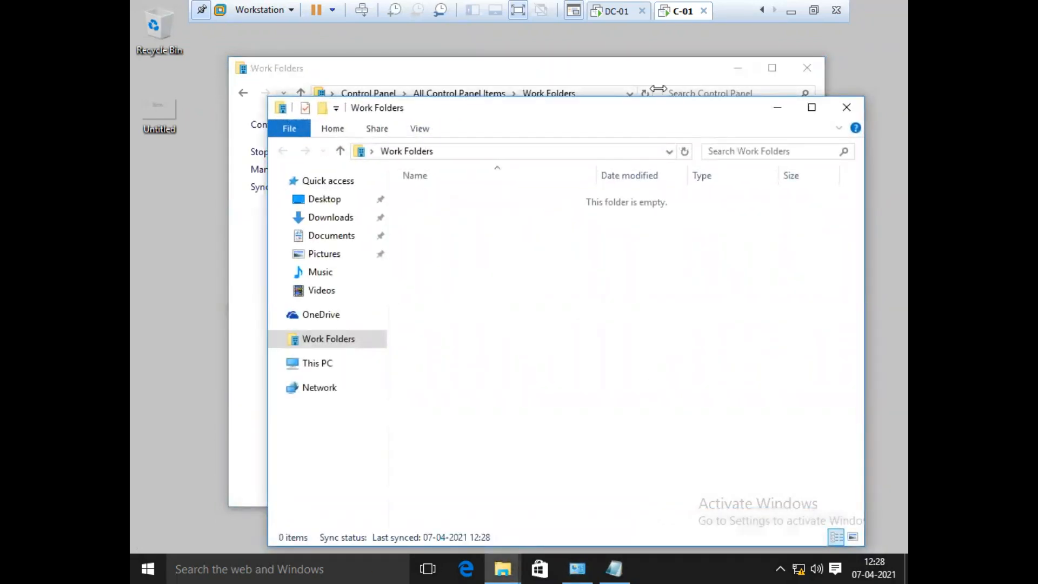
# - Close the empty Work Folders file window and the Manage Work Folders page
pyautogui.click(846, 107)
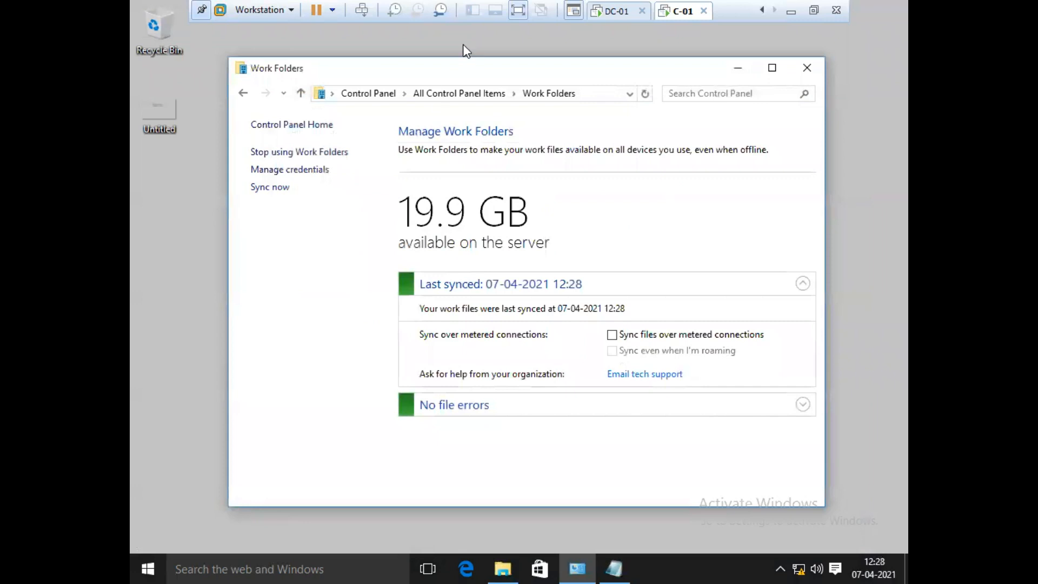
pyautogui.moveTo(496, 72); pyautogui.dragTo(462, 64)
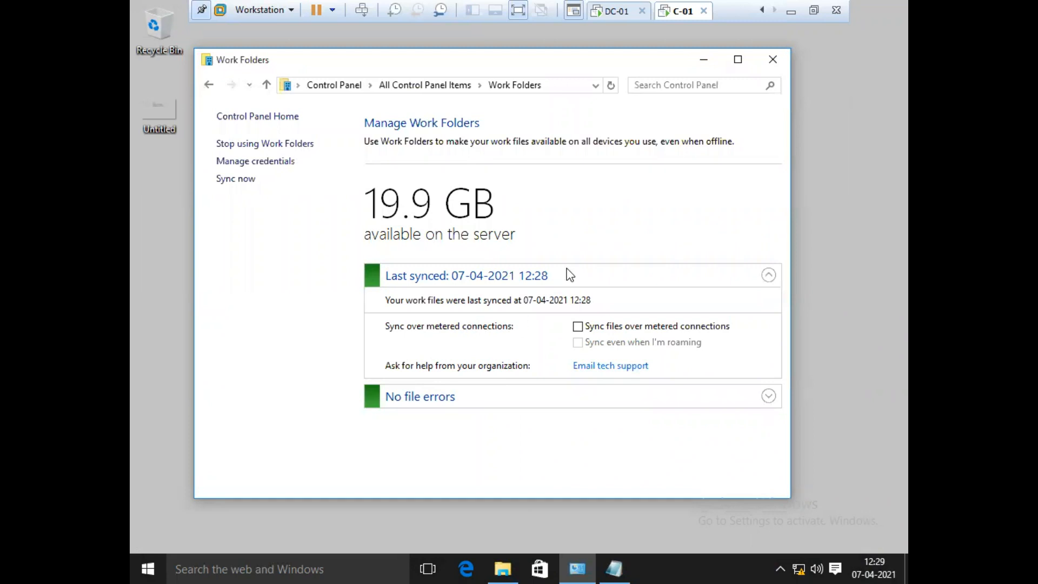
pyautogui.click(774, 60)
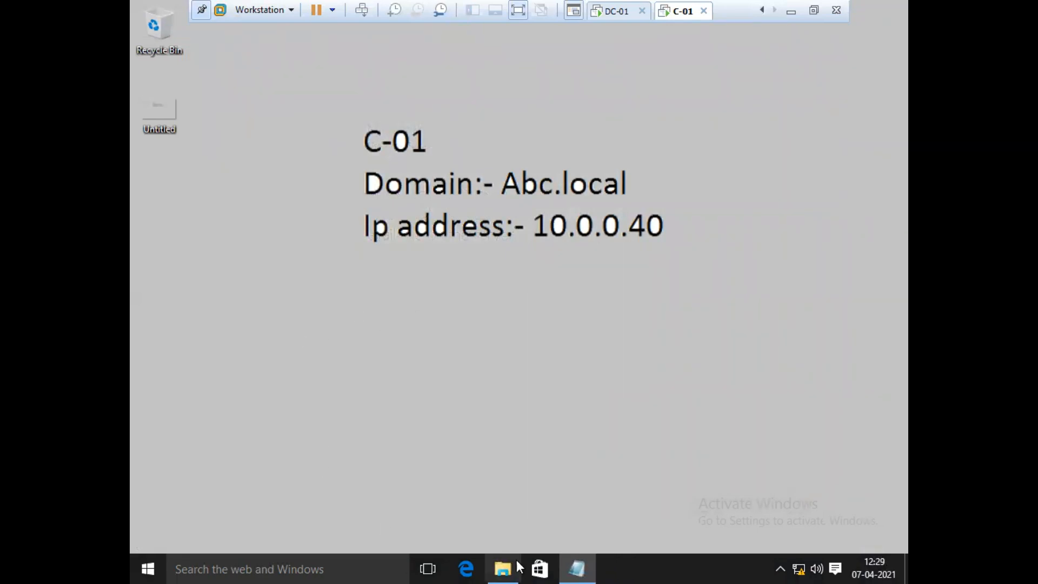
# - Open Work Folders in File Explorer and create a text document named TestFile in it
pyautogui.moveTo(503, 567)
pyautogui.click(579, 486)
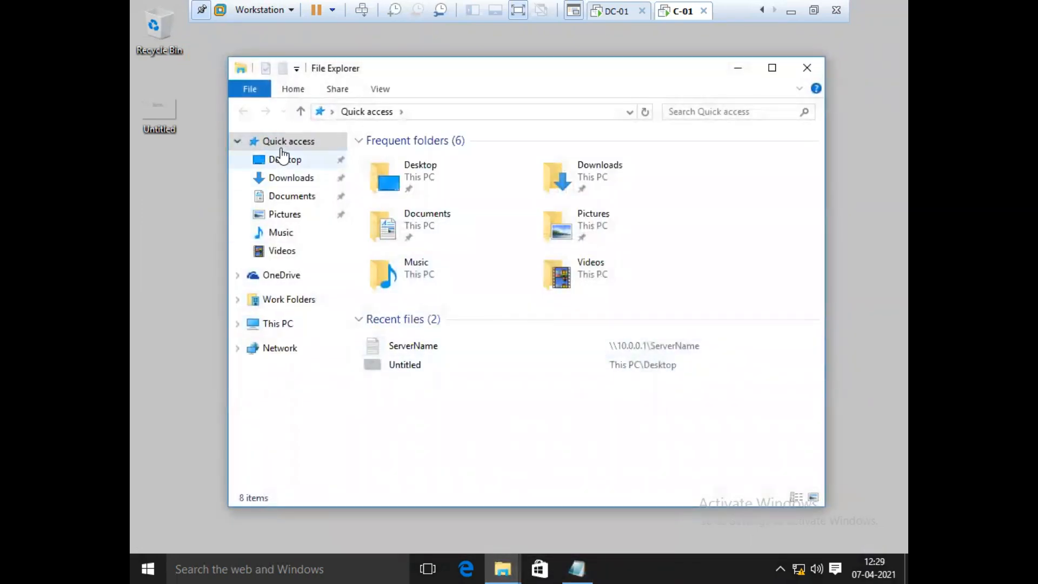
pyautogui.click(292, 302)
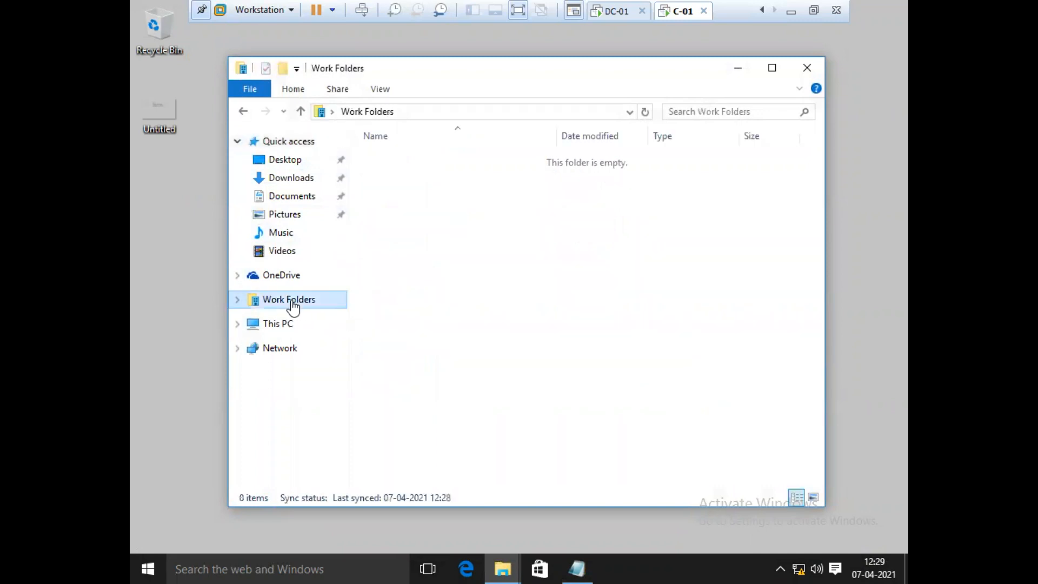
pyautogui.rightClick(424, 213)
pyautogui.moveTo(482, 405)
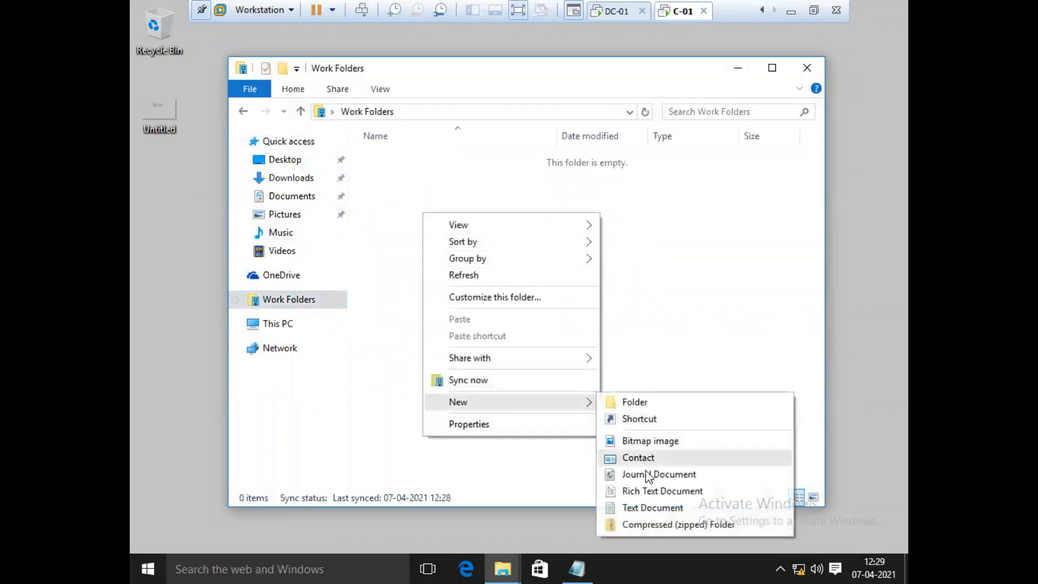
pyautogui.click(635, 513)
pyautogui.write('T')
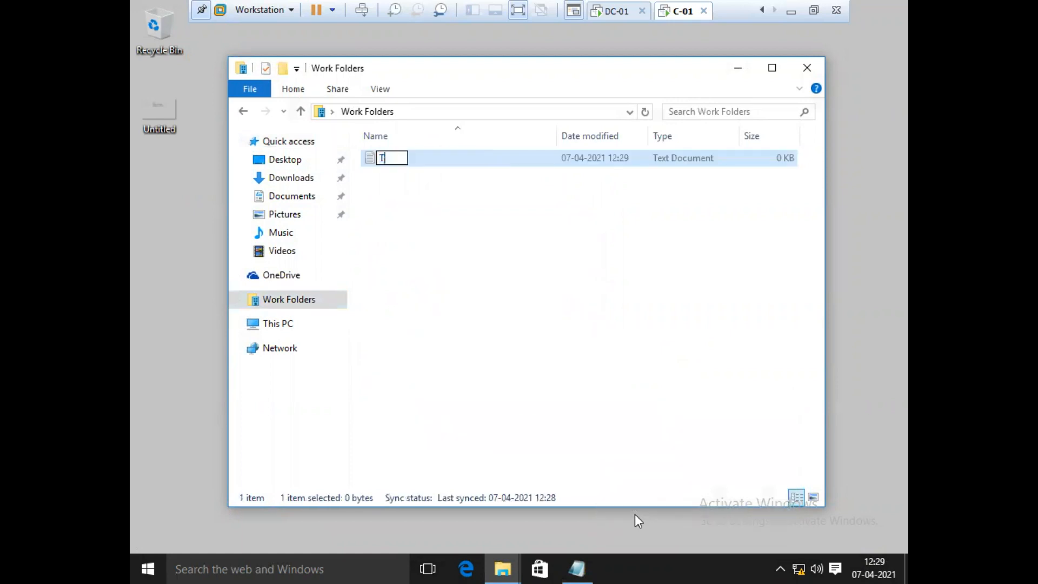
pyautogui.write('estFile')
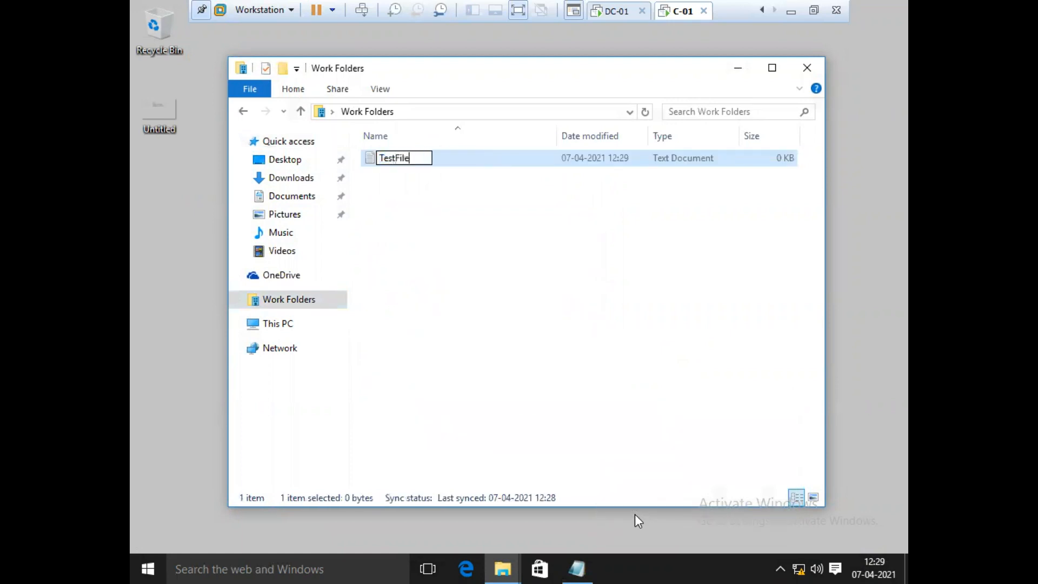
pyautogui.press('Return')
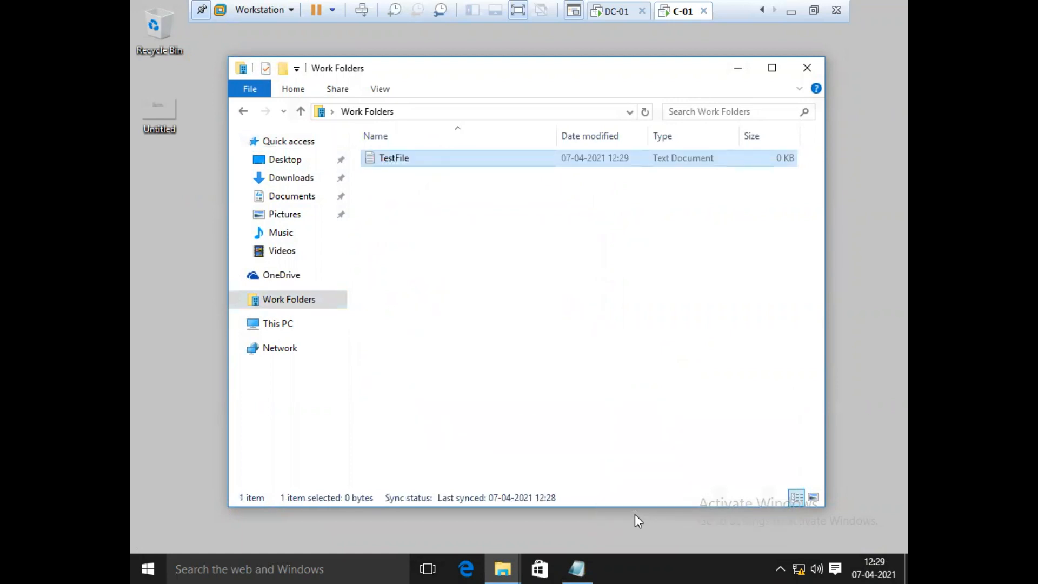
# - Write "Hi," and, after a blank line, "Welcome to Abc.local Domain" in TestFile, then save and close it
pyautogui.doubleClick(413, 160)
pyautogui.write('Hi')
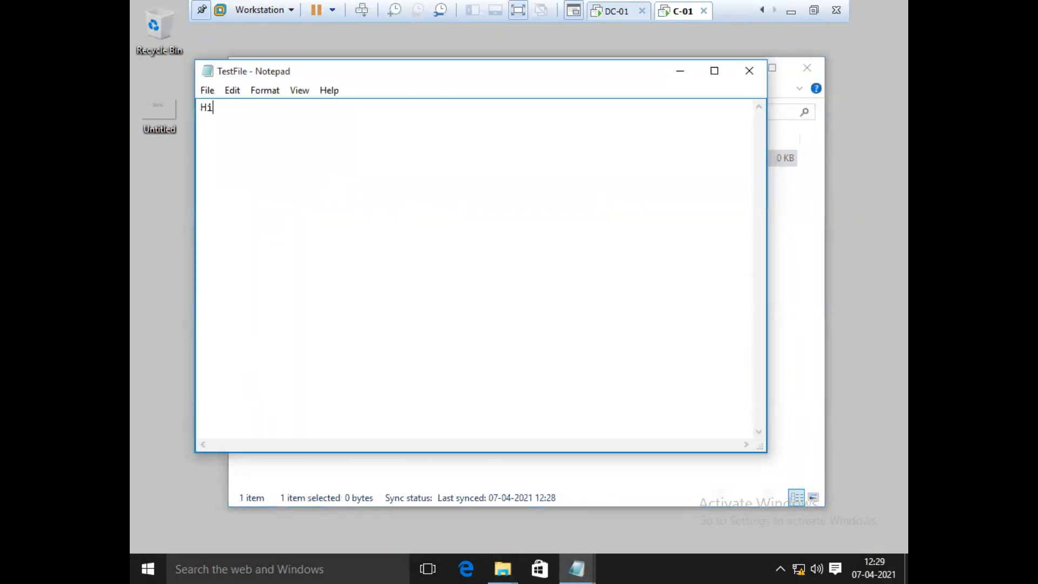
pyautogui.write(',')
pyautogui.press('Return')
pyautogui.press('Return')
pyautogui.write('Wlecomne rto')
pyautogui.press('BackSpace')
pyautogui.press('BackSpace')
pyautogui.press('BackSpace')
pyautogui.press('BackSpace')
pyautogui.press('BackSpace')
pyautogui.press('BackSpace')
pyautogui.press('BackSpace')
pyautogui.press('BackSpace')
pyautogui.press('BackSpace')
pyautogui.press('BackSpace')
pyautogui.press('BackSpace')
pyautogui.press('BackSpace')
pyautogui.write('Welcome to Abc.loca;')
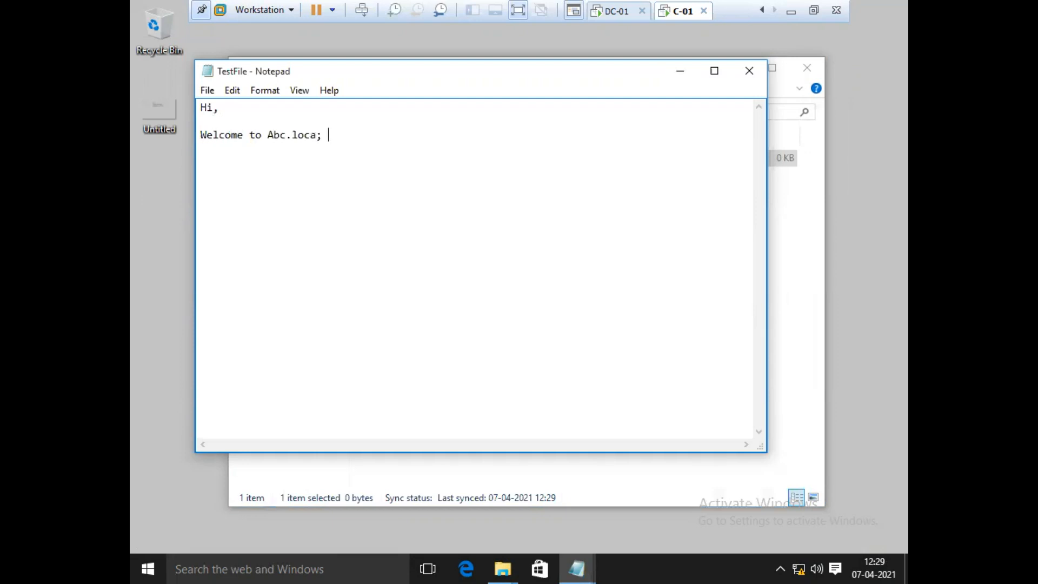
pyautogui.press('BackSpace')
pyautogui.write('l Domain')
pyautogui.hotkey('ctrl', 's')
pyautogui.click(209, 92)
pyautogui.click(239, 141)
pyautogui.click(749, 71)
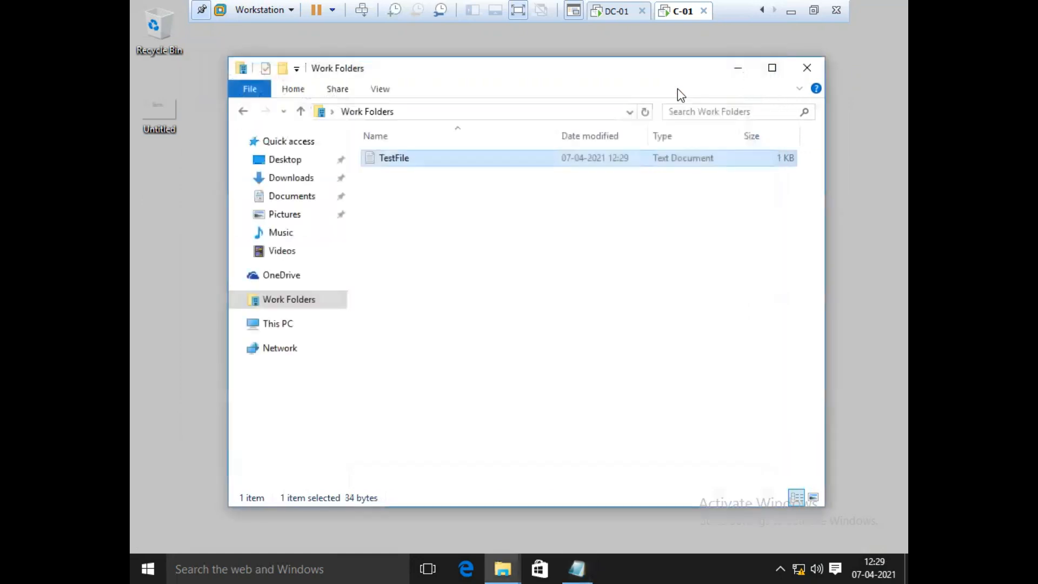
# - Refresh the Work Folders file listing twice
pyautogui.rightClick(425, 250)
pyautogui.click(493, 313)
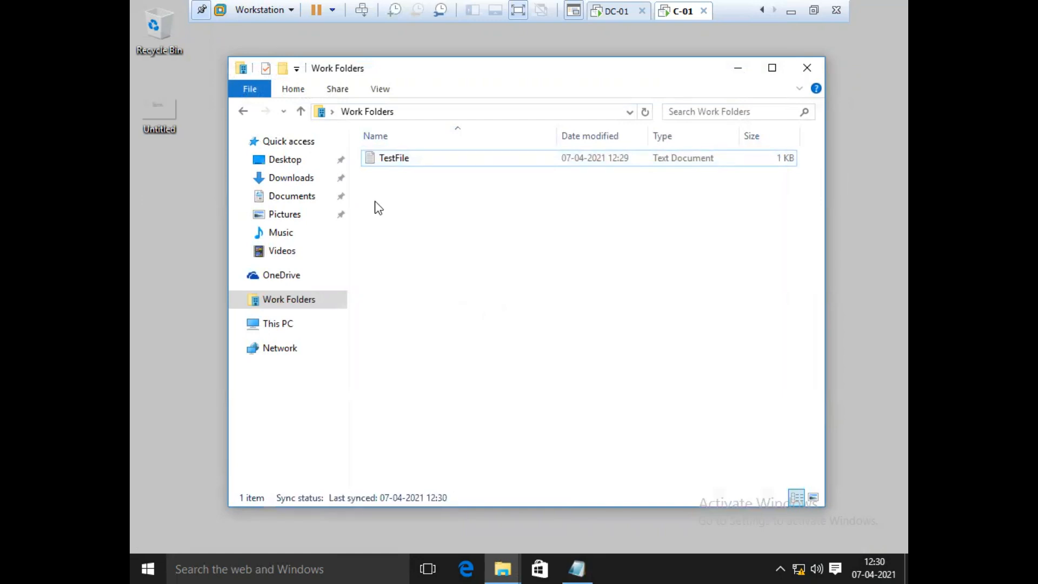
pyautogui.rightClick(536, 272)
pyautogui.click(558, 334)
# - Switch to the DC-01 server and open TestFile.txt from the administrator's folder inside E:\UserWorkFolder to check its synced content
pyautogui.click(616, 12)
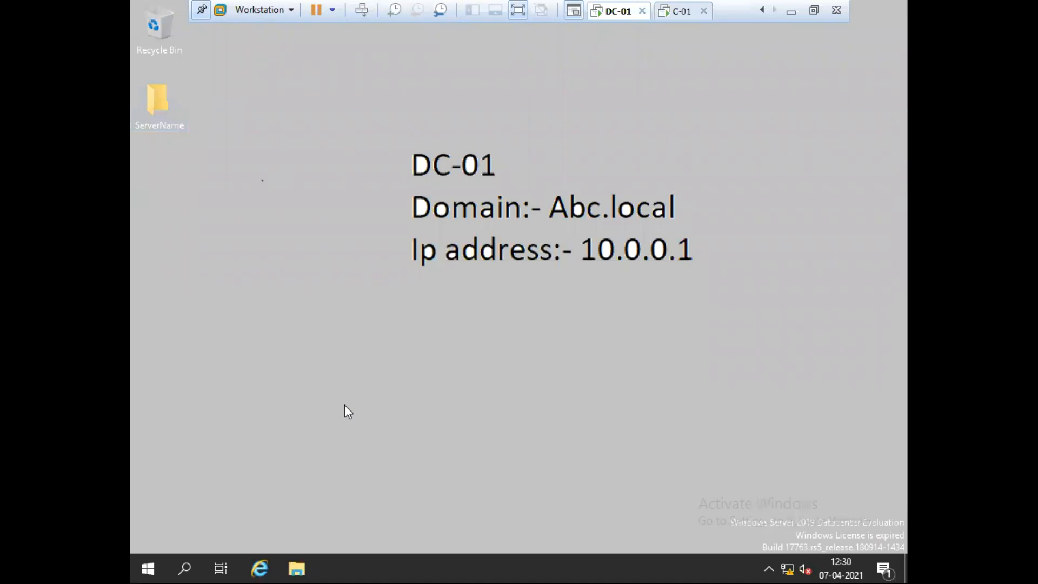
pyautogui.press('super+e')
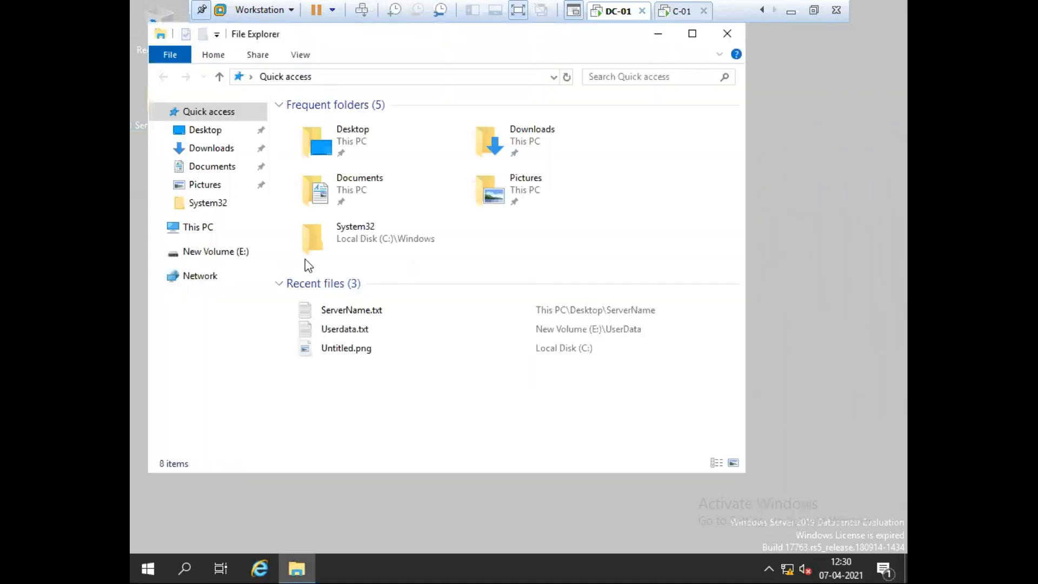
pyautogui.click(196, 254)
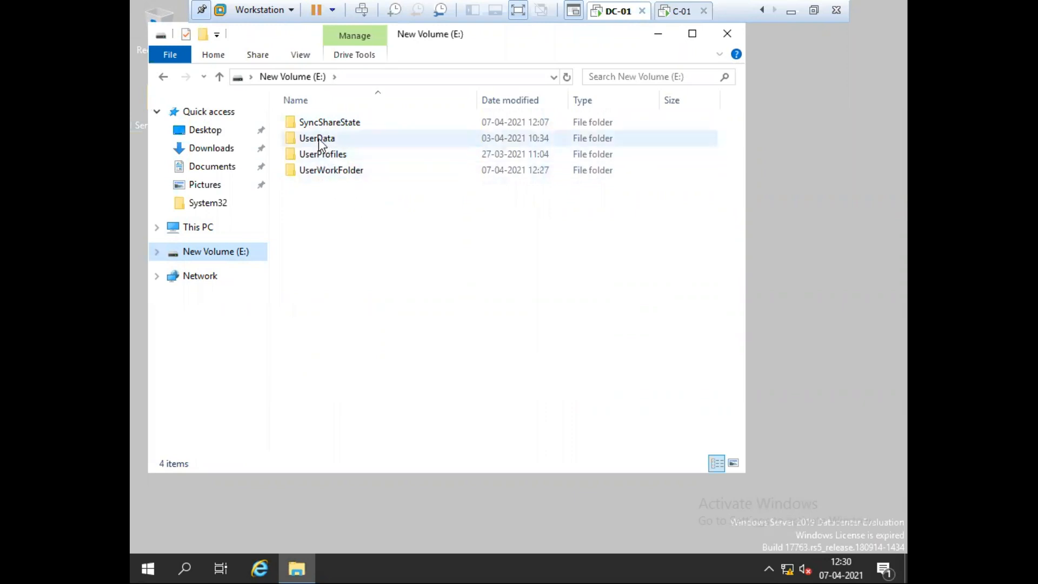
pyautogui.doubleClick(341, 170)
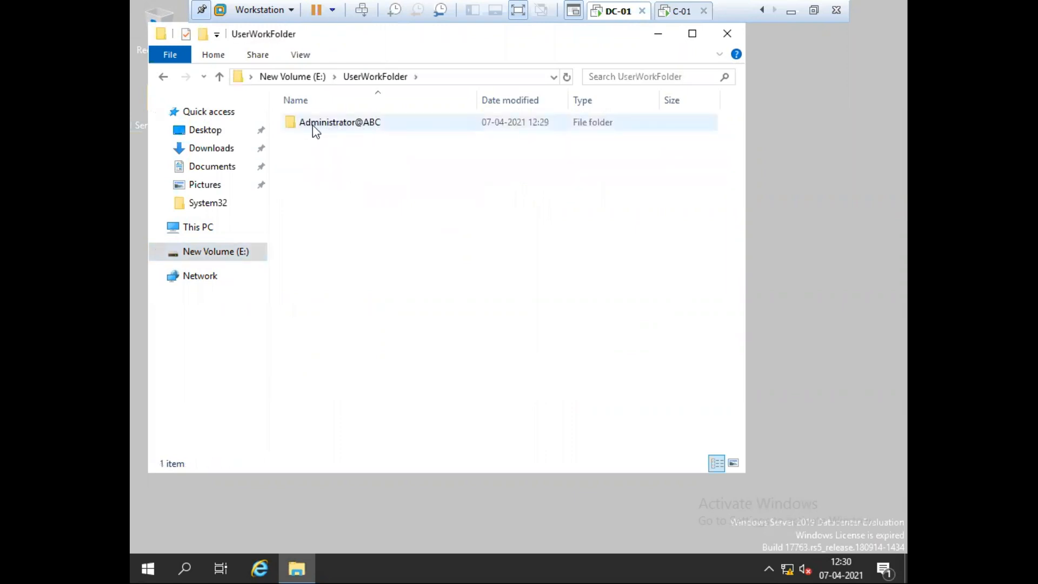
pyautogui.doubleClick(343, 128)
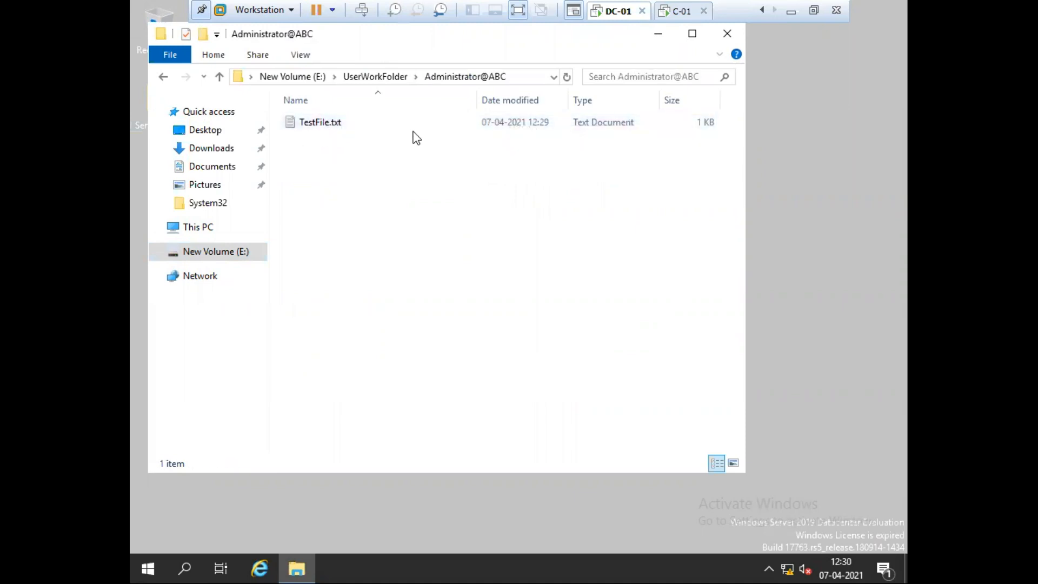
pyautogui.moveTo(401, 39); pyautogui.dragTo(443, 61)
pyautogui.doubleClick(342, 145)
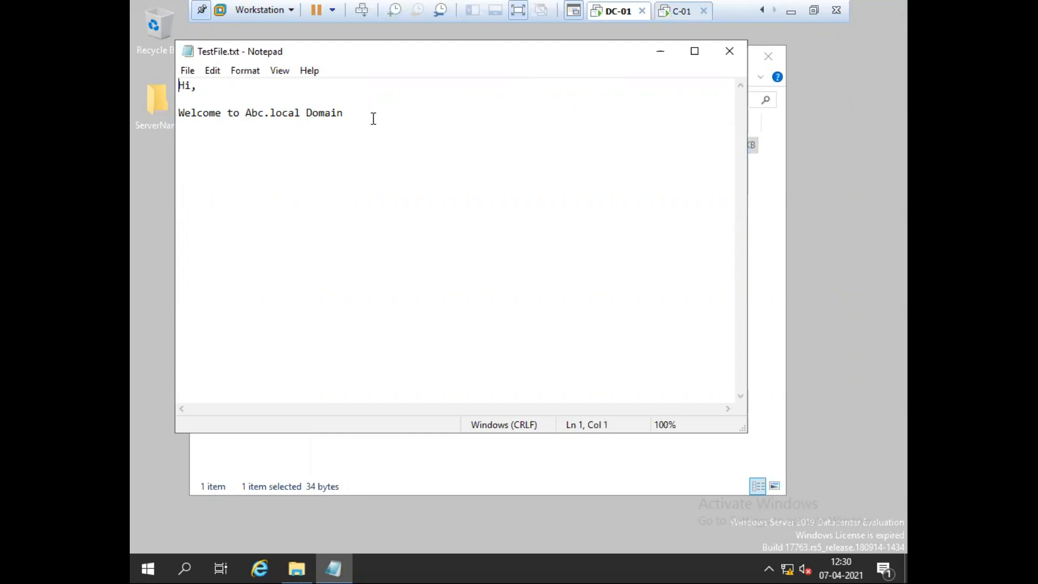
# - Switch back to the C-01 client machine and minimize the VMware Workstation window
pyautogui.click(680, 11)
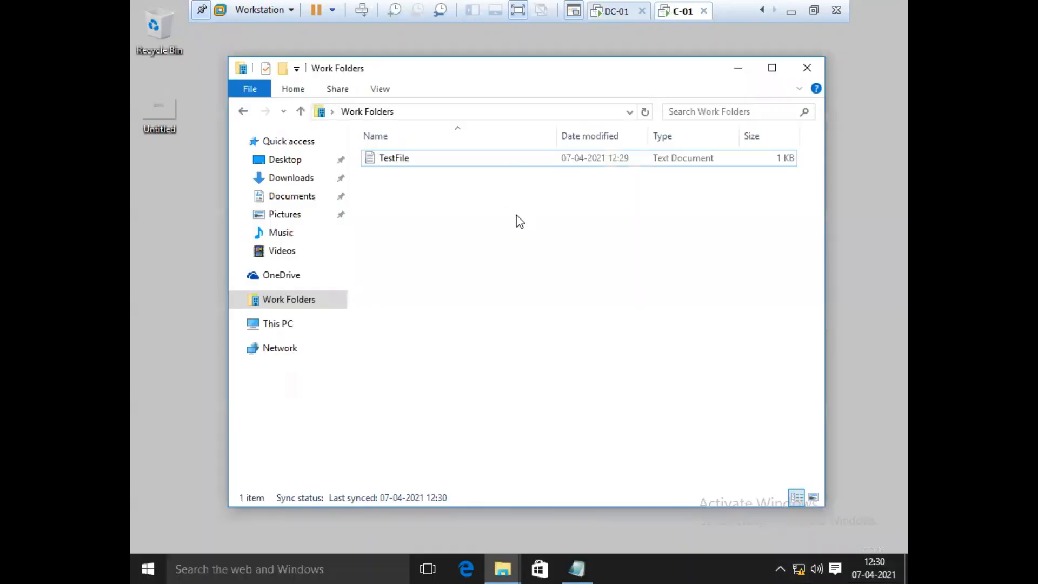
pyautogui.click(789, 11)
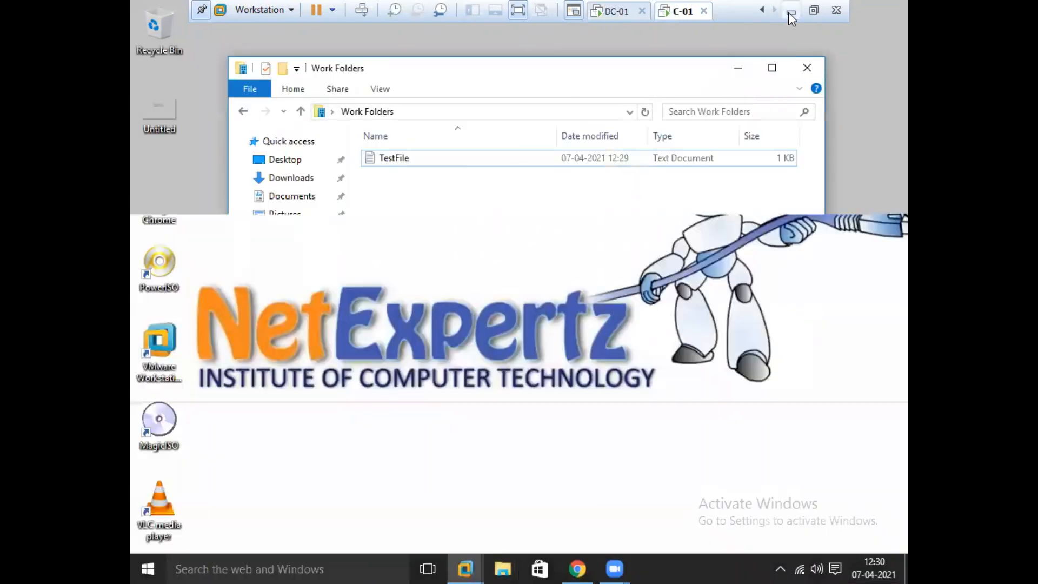